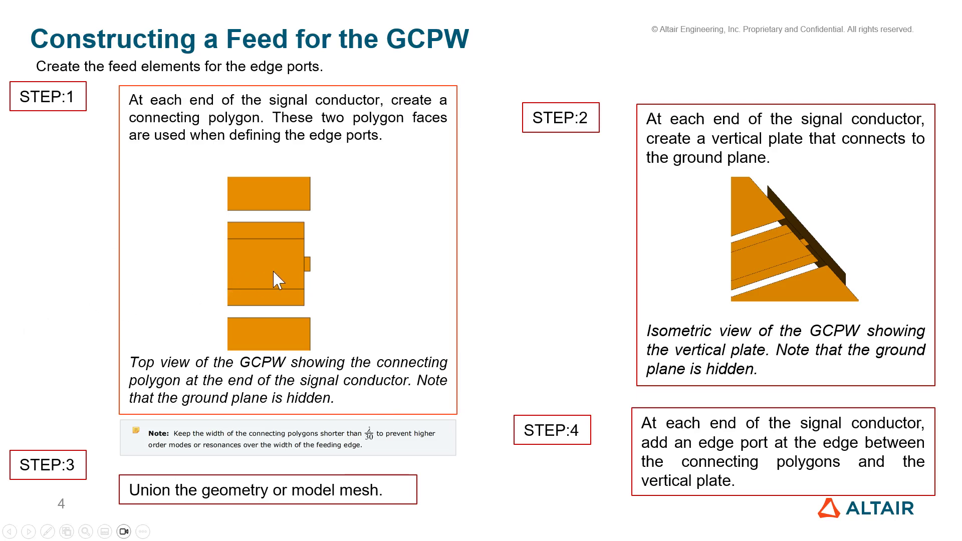
# - Exit the PowerPoint slideshow back to editing the 'Constructing a Feed for the GCPW' slide
pyautogui.press('Escape')
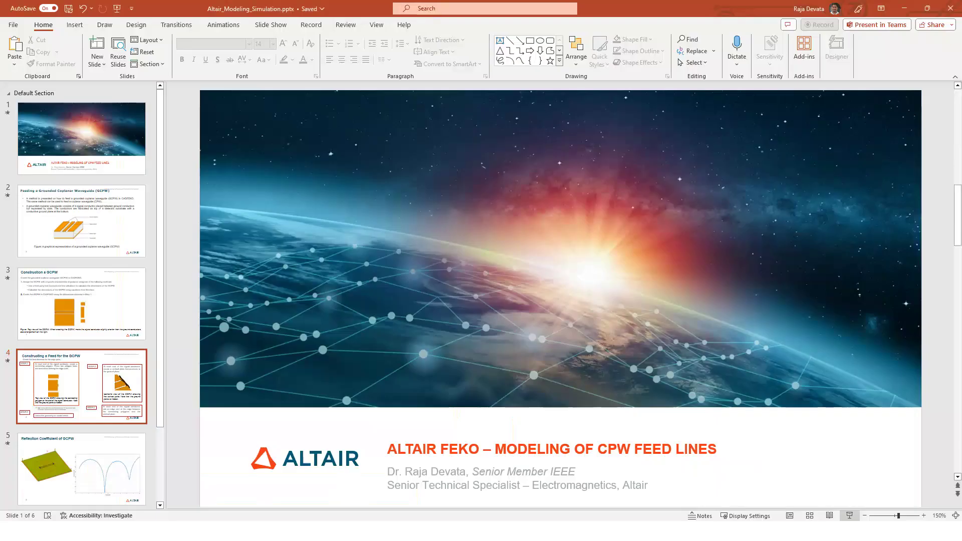
# - Bring the smallvia_narrow CADFEKO model forward, zoom onto the strip end, and show the Construct tools
pyautogui.moveTo(331, 532)
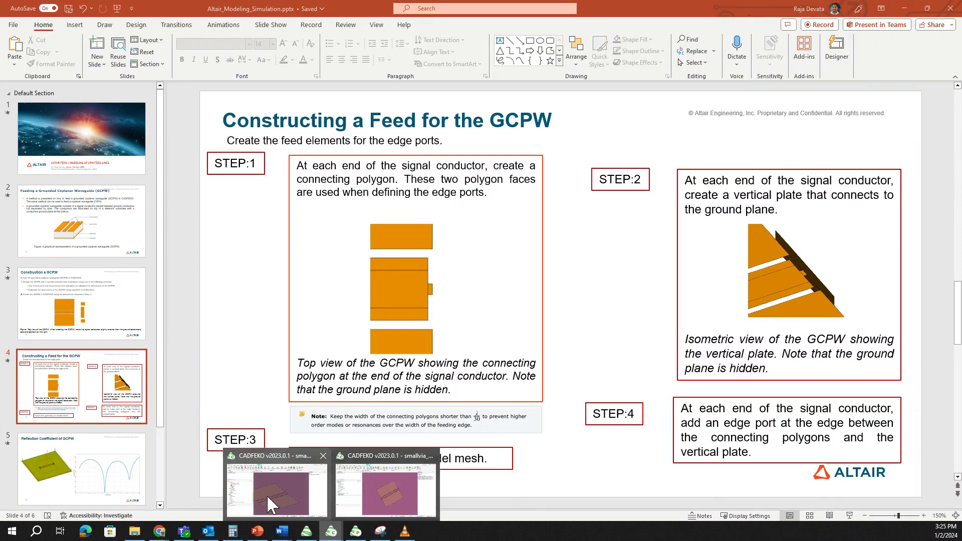
pyautogui.click(266, 495)
pyautogui.scroll(5, 621, 270)
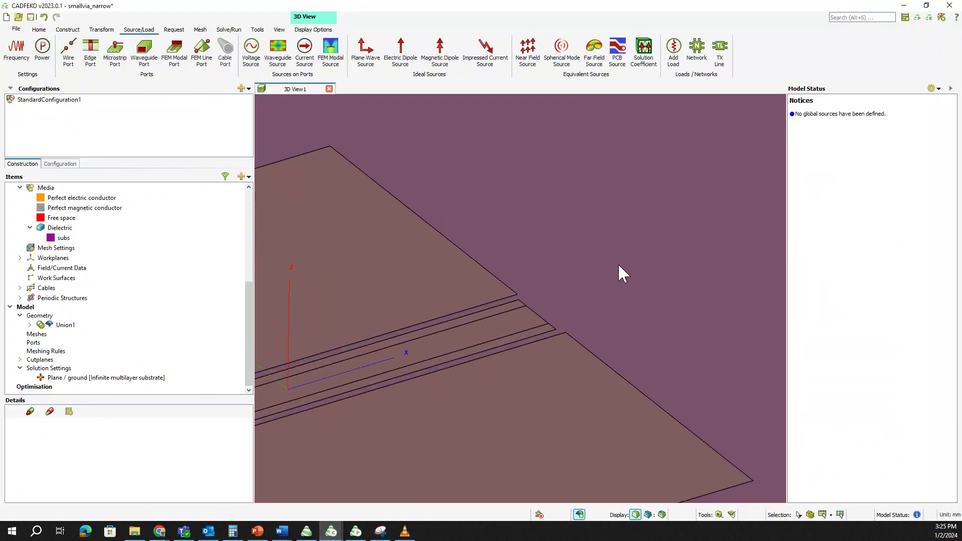
pyautogui.scroll(-5, 545, 296)
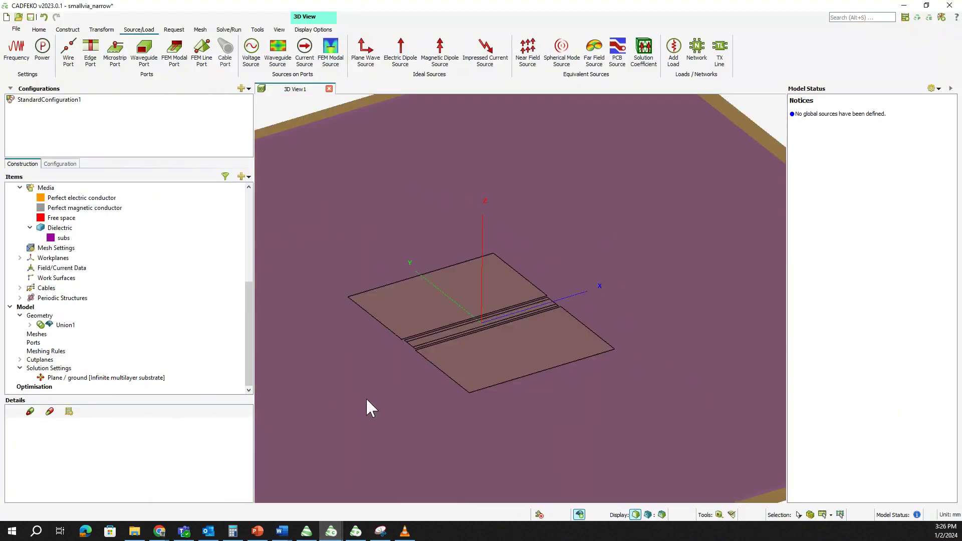
pyautogui.scroll(-2, 528, 340)
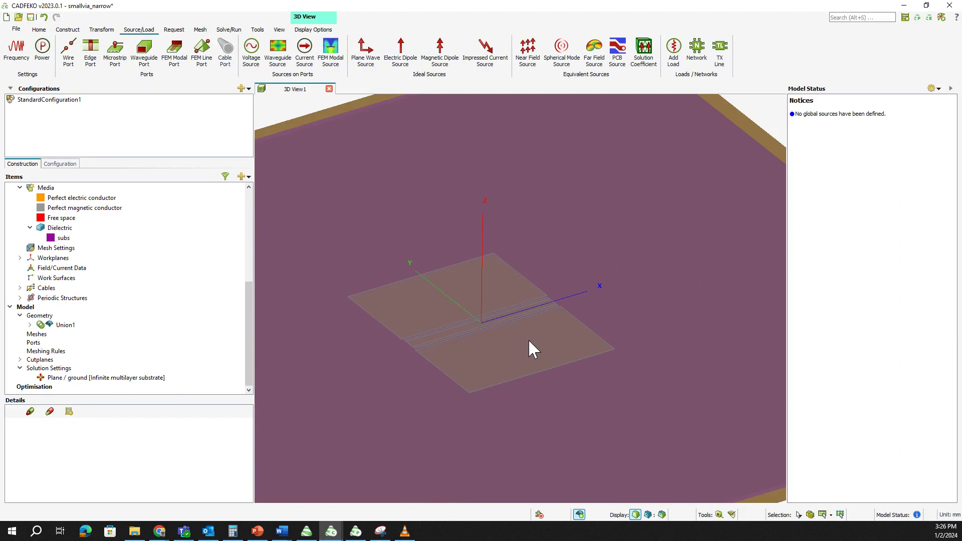
pyautogui.scroll(3, 552, 300)
pyautogui.scroll(4, 559, 292)
pyautogui.scroll(-1, 550, 286)
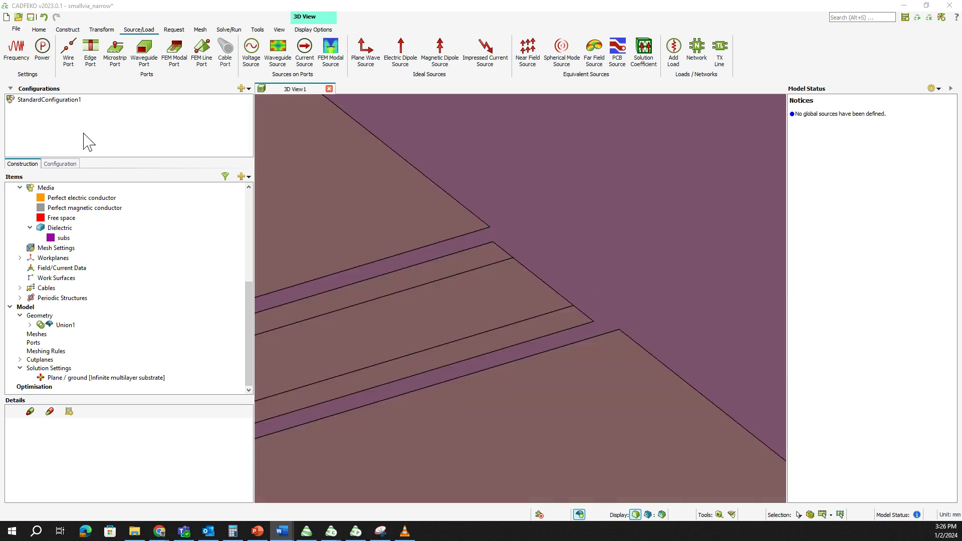
pyautogui.click(38, 30)
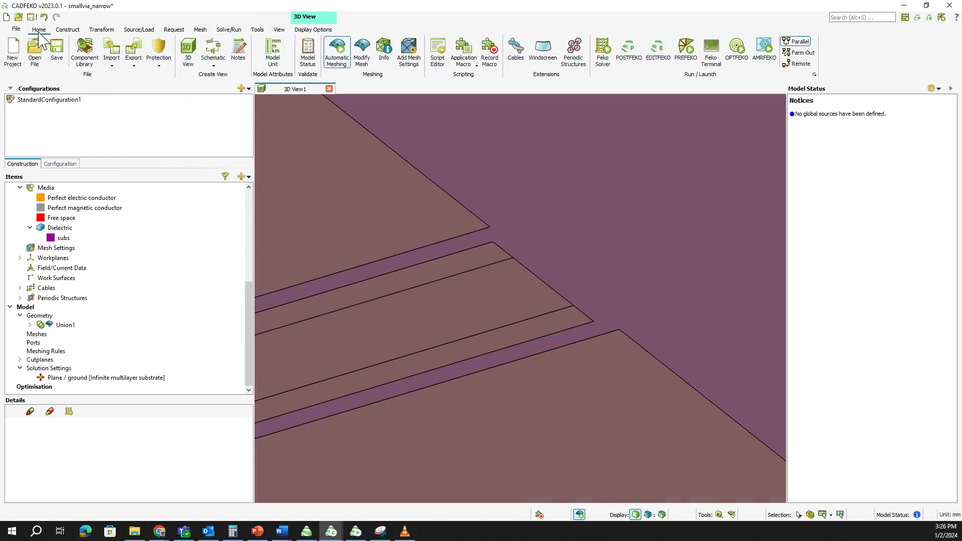
pyautogui.click(66, 30)
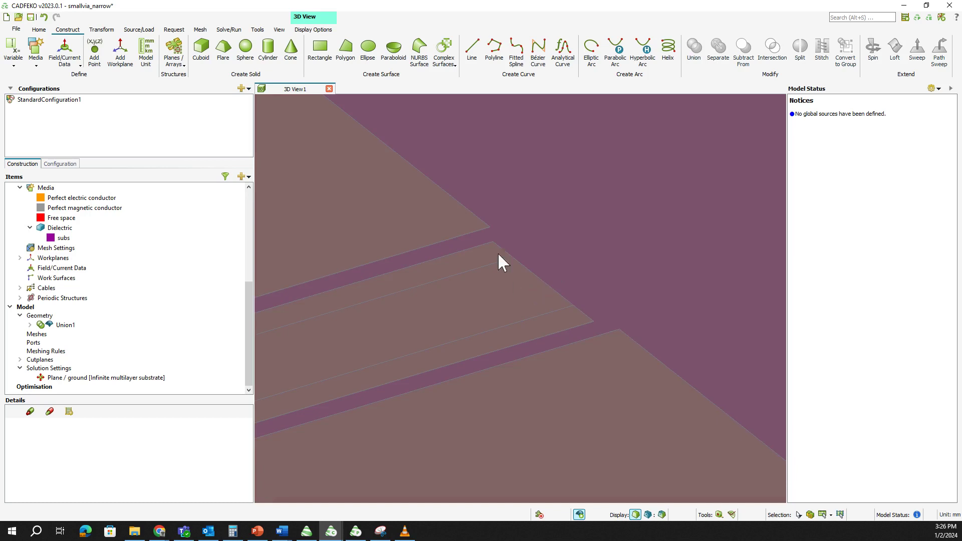
# - Create Rectangle1 cornered at U 14.78, V -0.3, N 0, with width 0.25 and depth 0.6
pyautogui.click(320, 50)
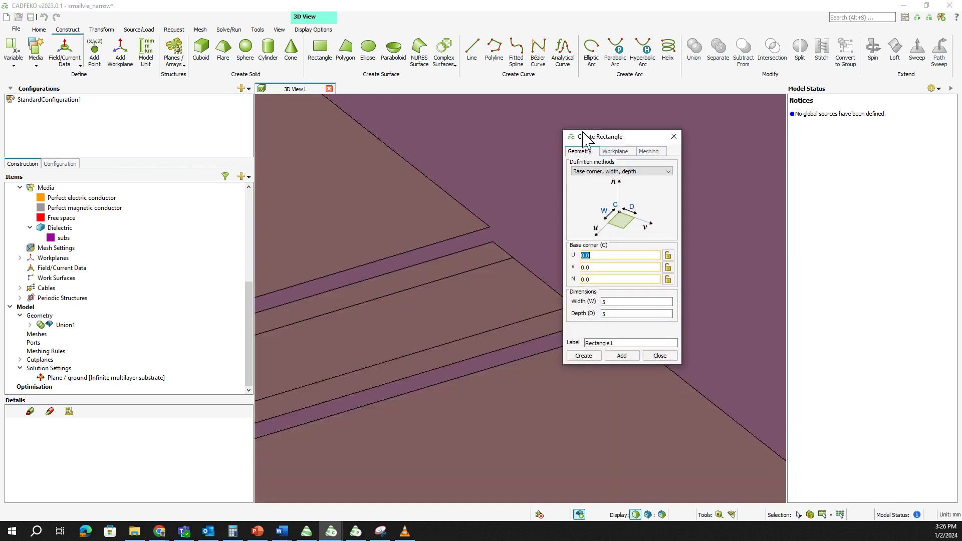
pyautogui.moveTo(608, 135); pyautogui.dragTo(328, 127)
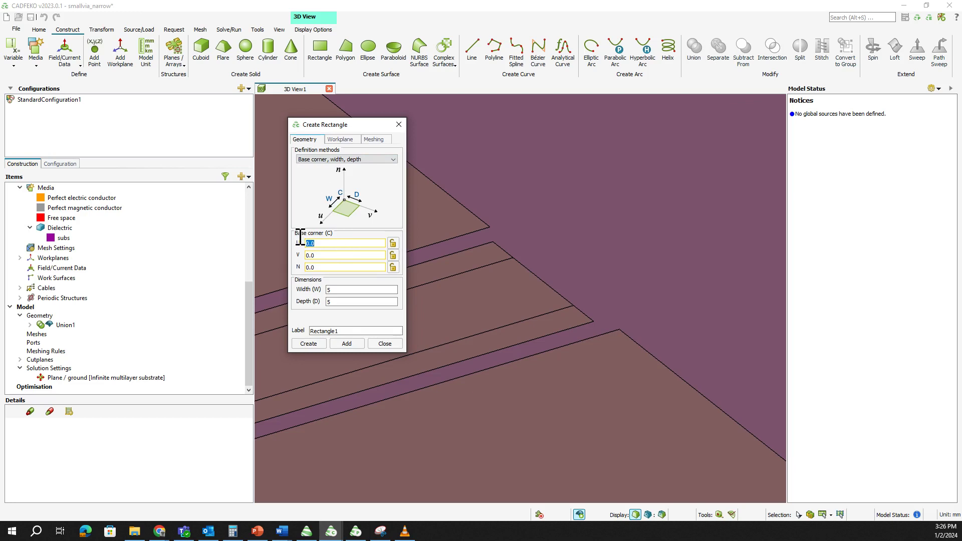
pyautogui.write('14.78')
pyautogui.press('Tab')
pyautogui.write('-0.3')
pyautogui.press('Tab')
pyautogui.write('0')
pyautogui.press('Tab')
pyautogui.write('0.25')
pyautogui.press('Tab')
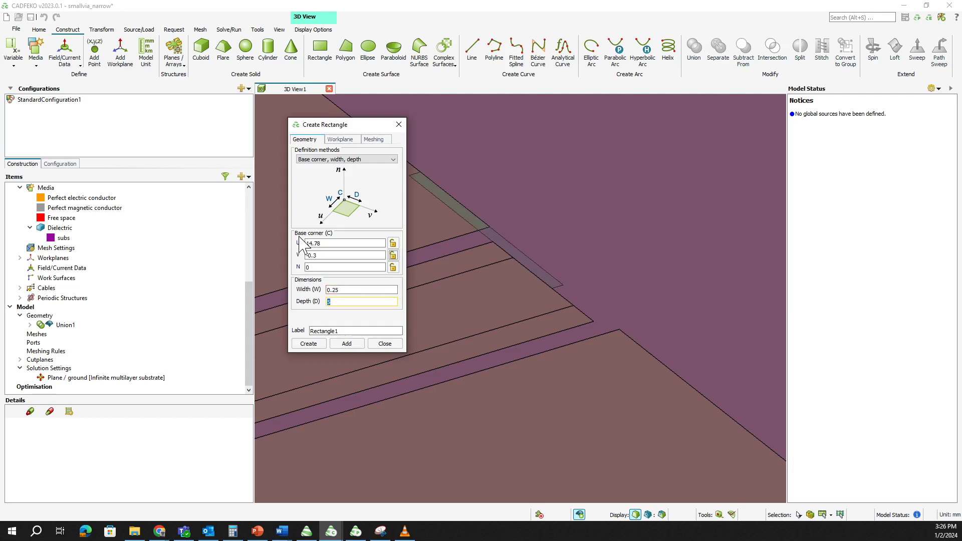
pyautogui.write('0.6')
pyautogui.click(316, 345)
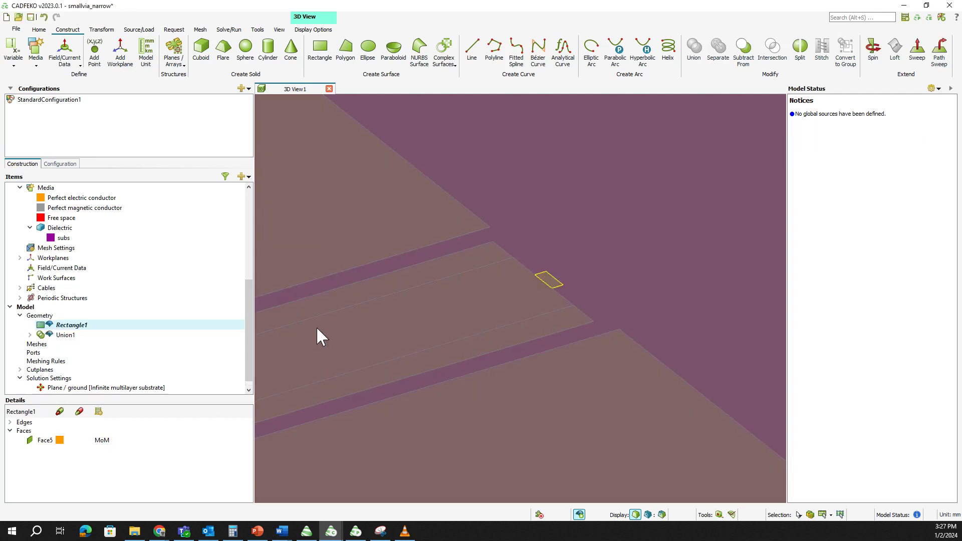
pyautogui.scroll(-2, 632, 199)
pyautogui.scroll(2, 633, 194)
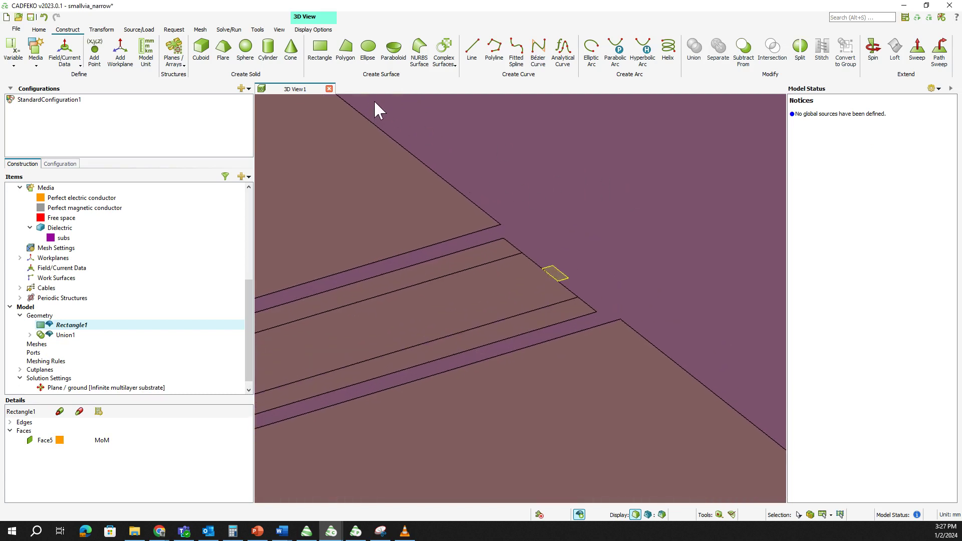
# - Start a new rectangle placed on the Global YZ workplane
pyautogui.click(320, 55)
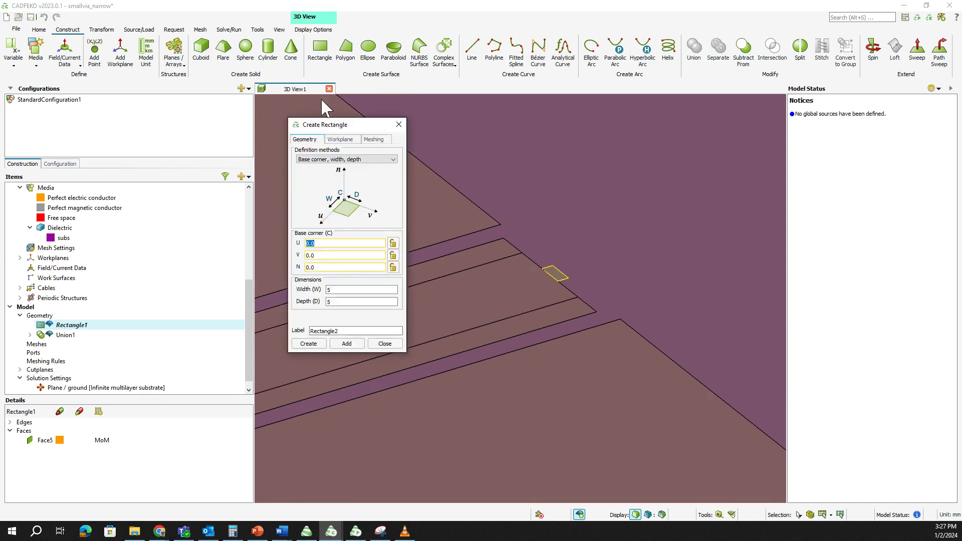
pyautogui.click(342, 140)
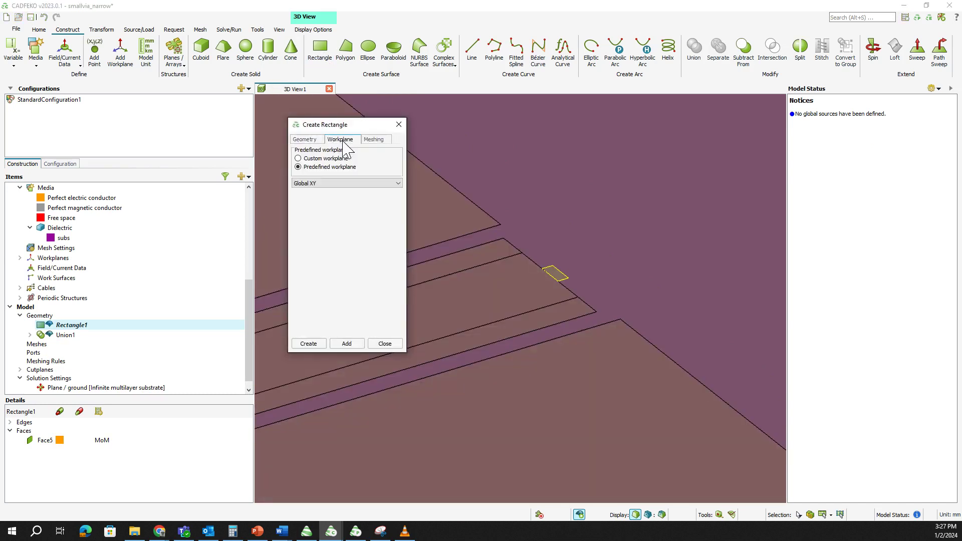
pyautogui.click(345, 183)
pyautogui.click(333, 206)
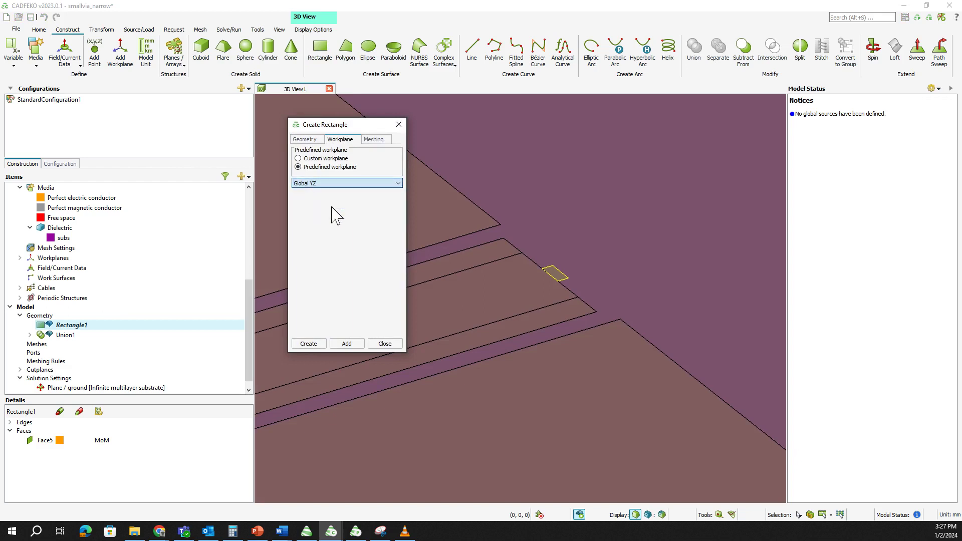
pyautogui.click(307, 140)
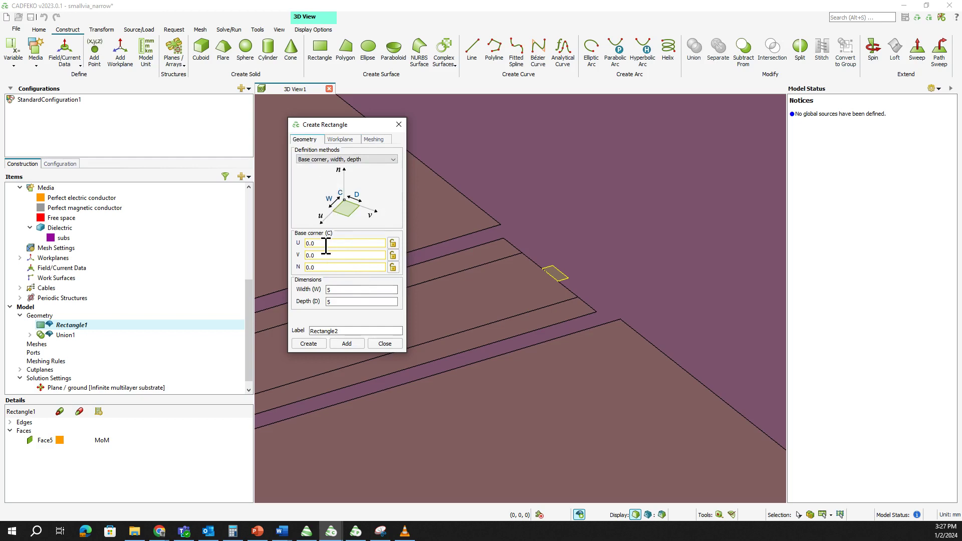
# - Create Rectangle2 cornered at U -4.26485, V -0.8, N 15.03, sized 8.5297 by 1.6
pyautogui.moveTo(312, 244); pyautogui.dragTo(287, 243)
pyautogui.write('-4.26485')
pyautogui.press('Tab')
pyautogui.write('-0.')
pyautogui.press('Tab')
pyautogui.write('15.03')
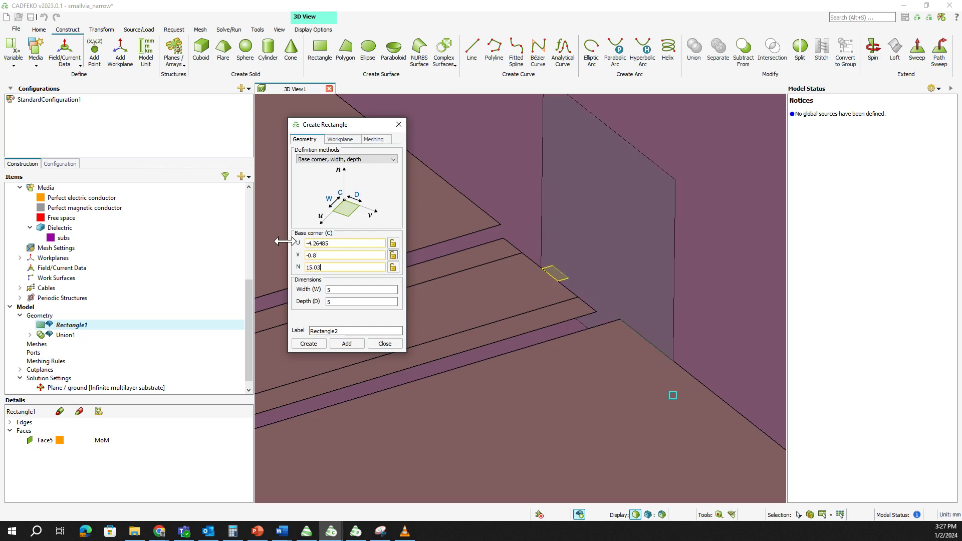
pyautogui.doubleClick(332, 290)
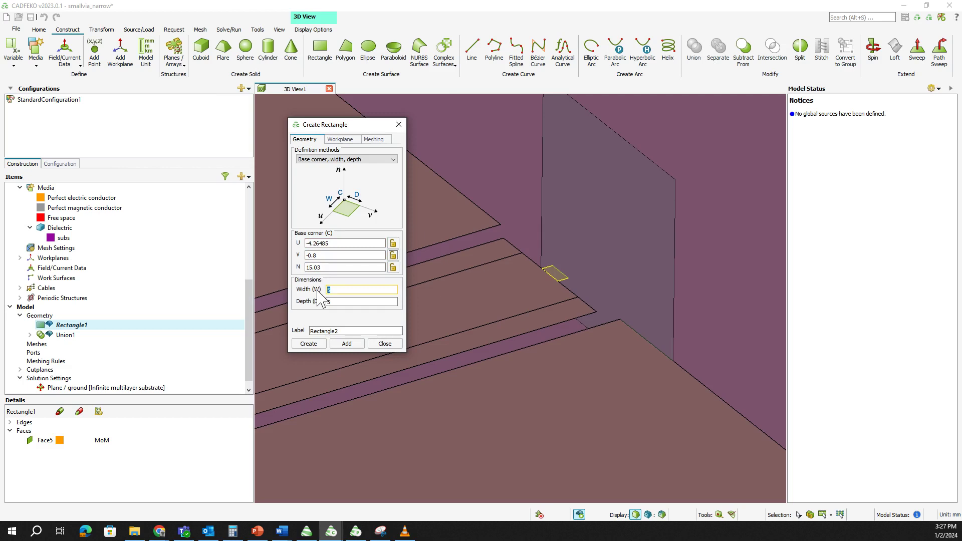
pyautogui.write('8.5297')
pyautogui.press('Tab')
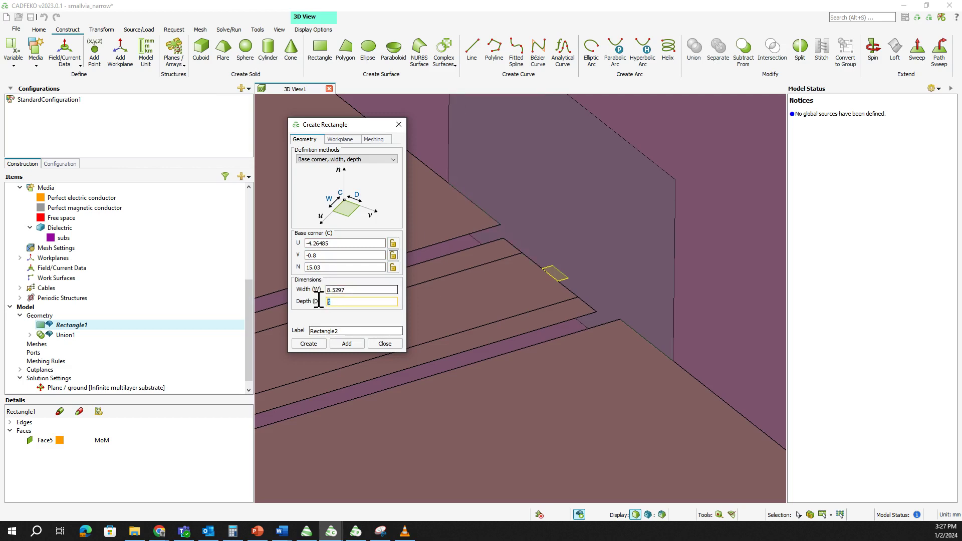
pyautogui.write('1.6')
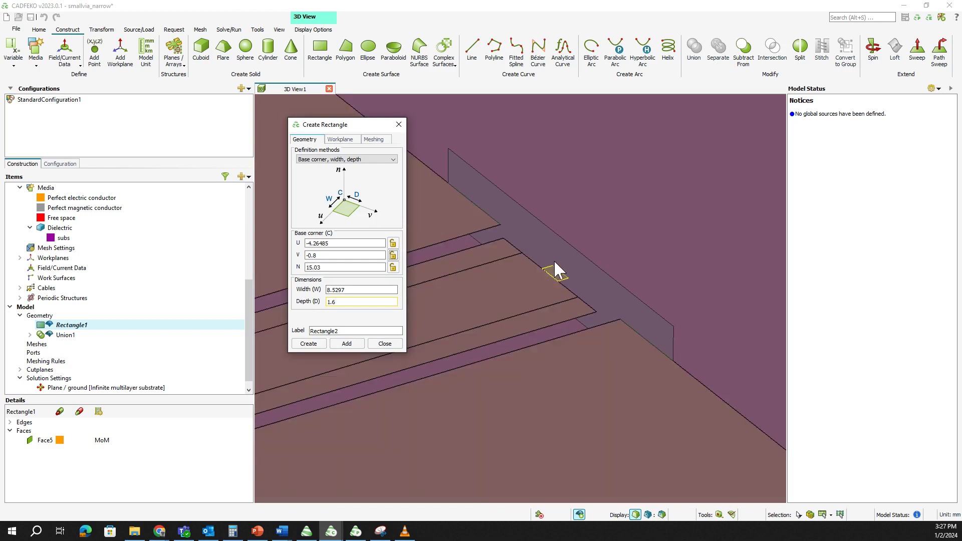
pyautogui.click(309, 344)
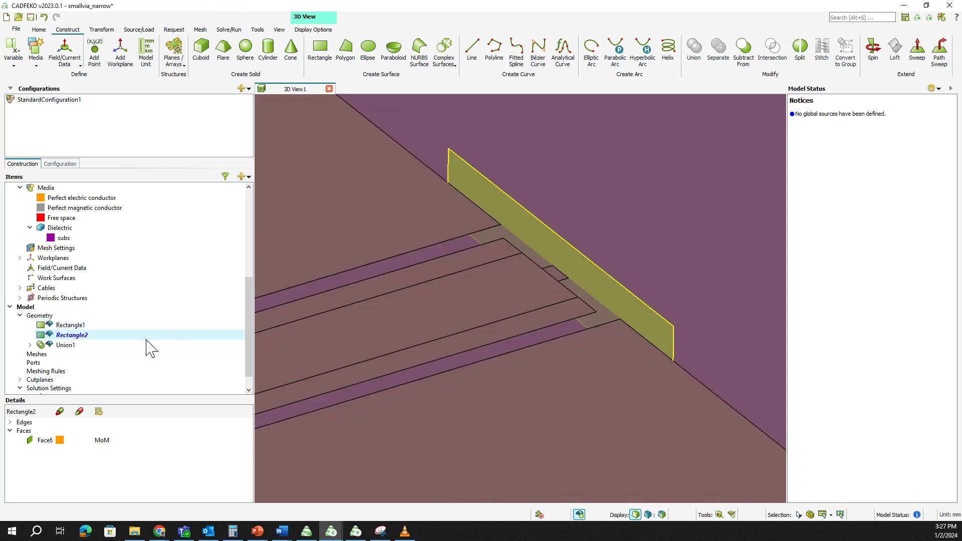
pyautogui.click(85, 329)
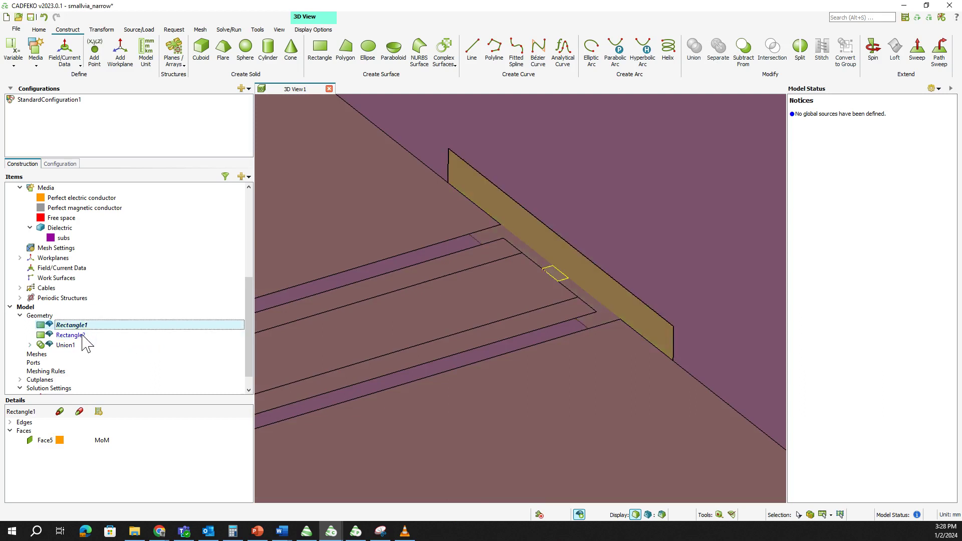
pyautogui.keyDown('ctrl'); pyautogui.click(82, 336); pyautogui.keyUp('ctrl')
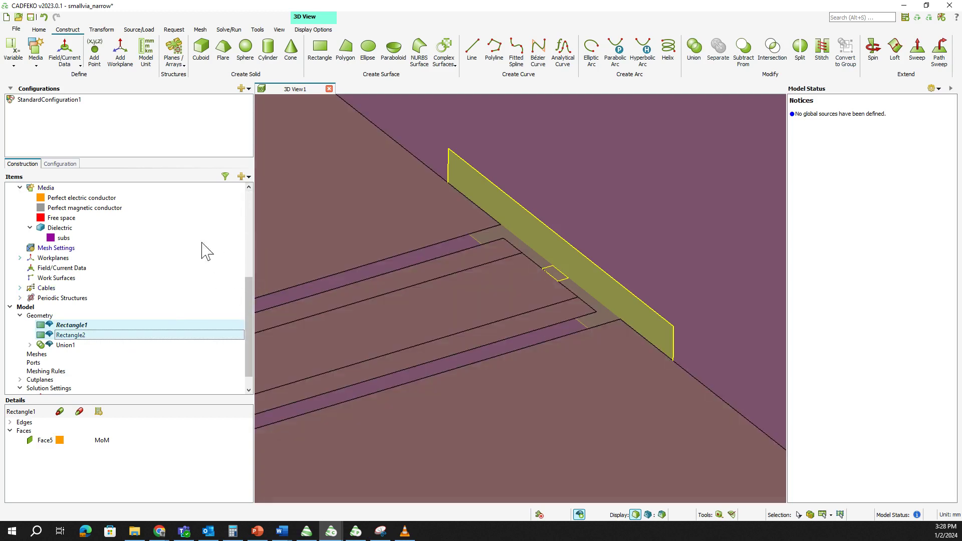
pyautogui.click(694, 50)
pyautogui.scroll(-4, 596, 236)
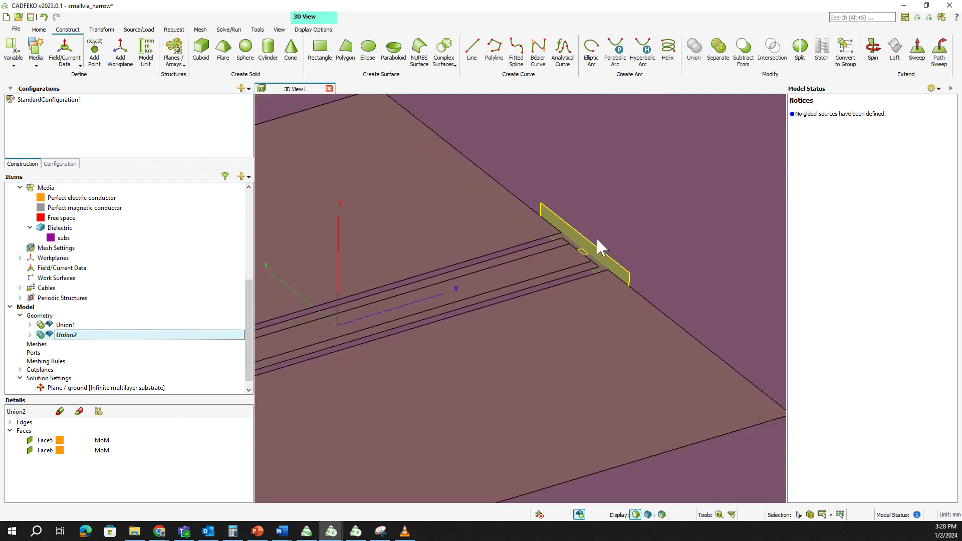
pyautogui.scroll(3, 596, 236)
pyautogui.scroll(1, 596, 235)
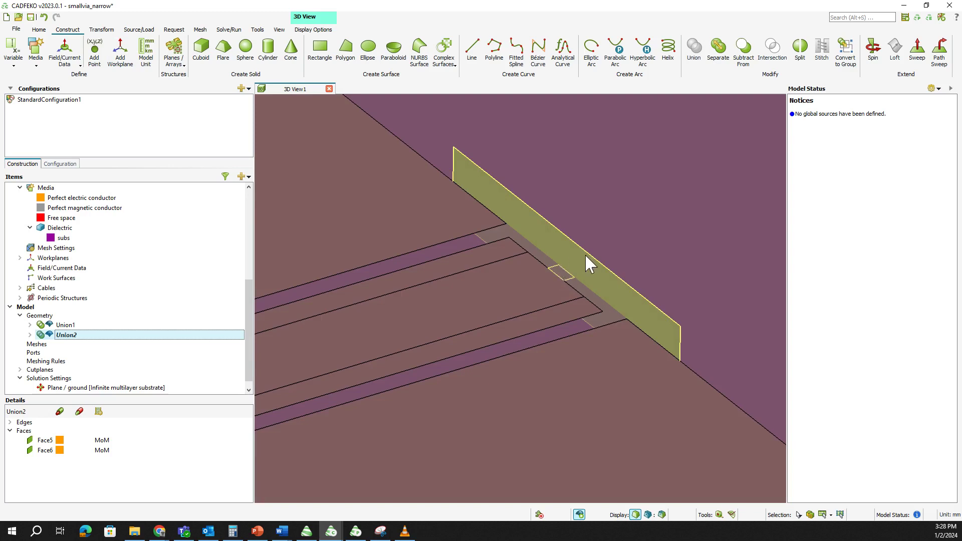
# - Start an edge port and assign Union2's Face5 and Face6 as its port faces
pyautogui.click(138, 30)
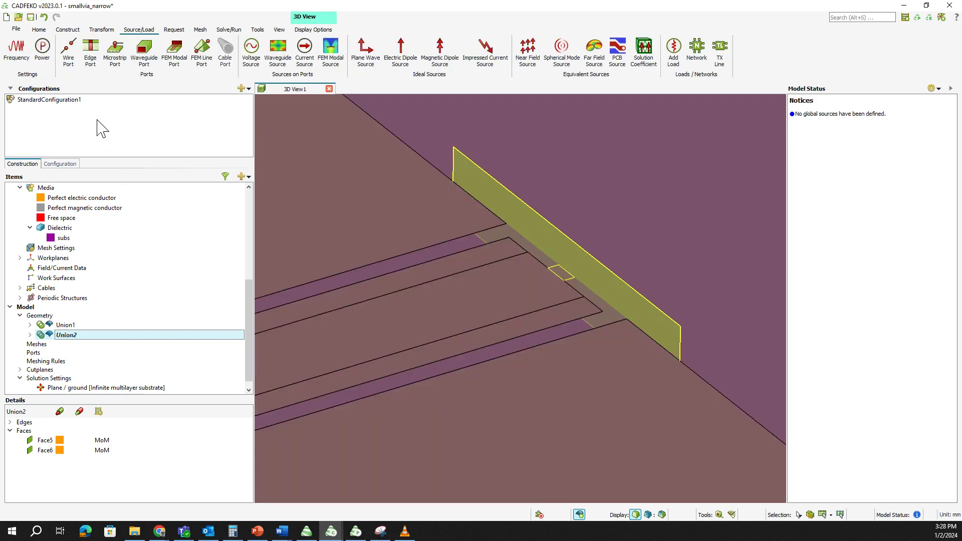
pyautogui.click(93, 58)
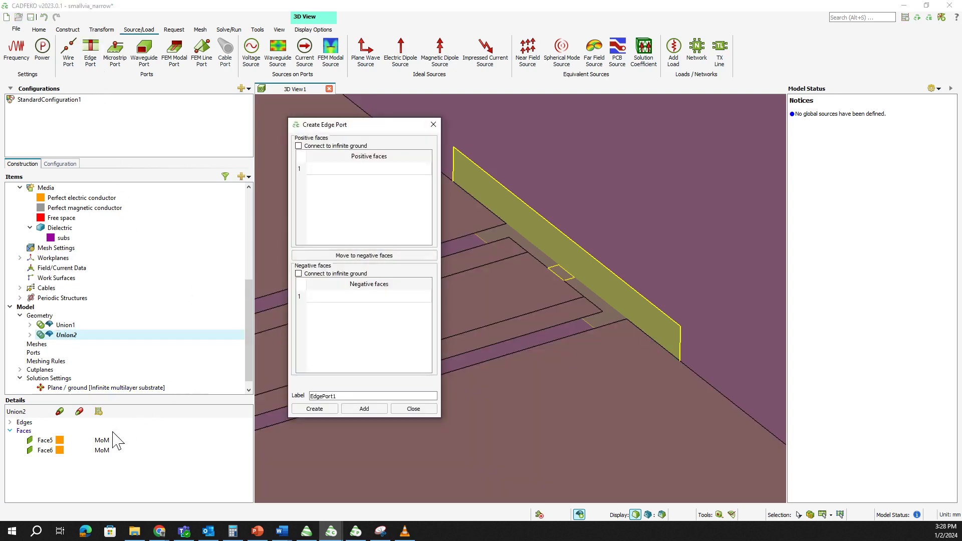
pyautogui.click(45, 442)
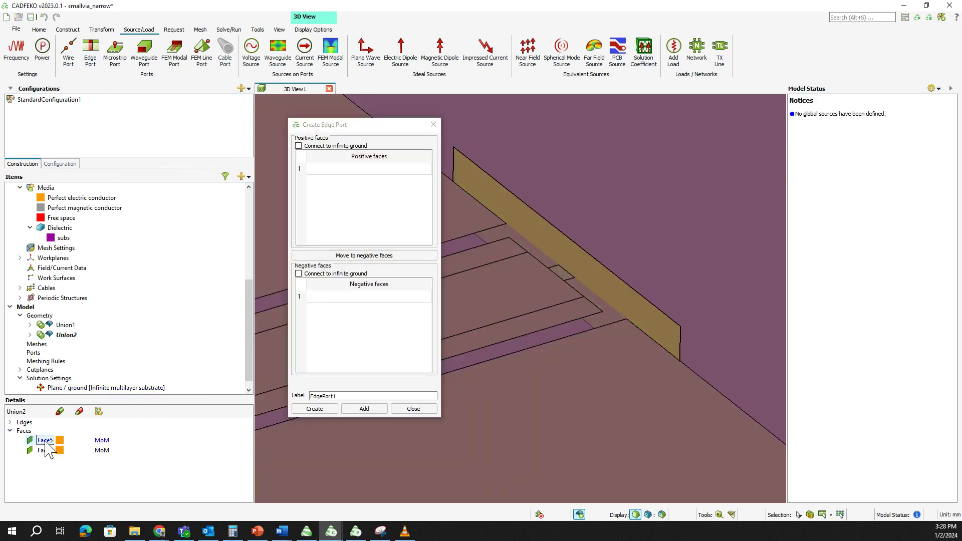
pyautogui.click(339, 171)
pyautogui.click(45, 441)
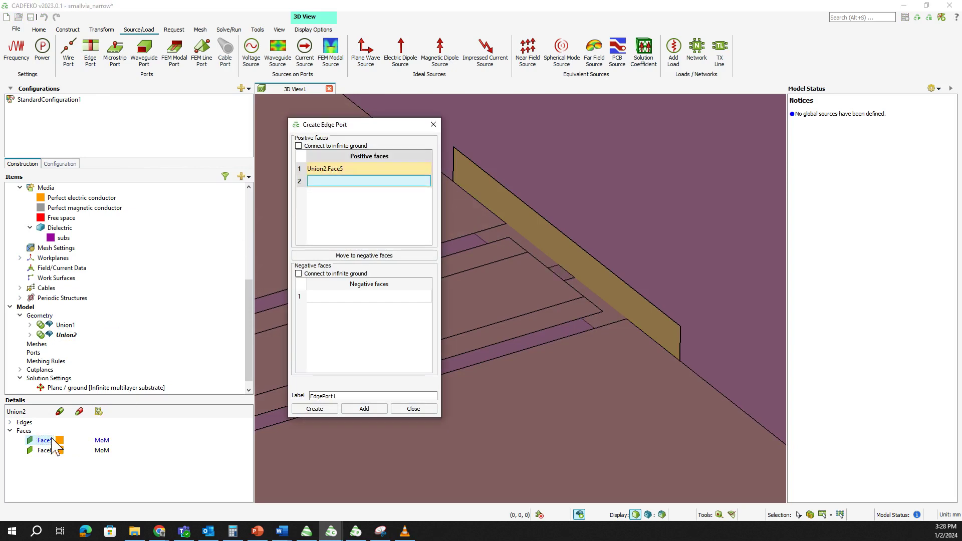
pyautogui.click(335, 299)
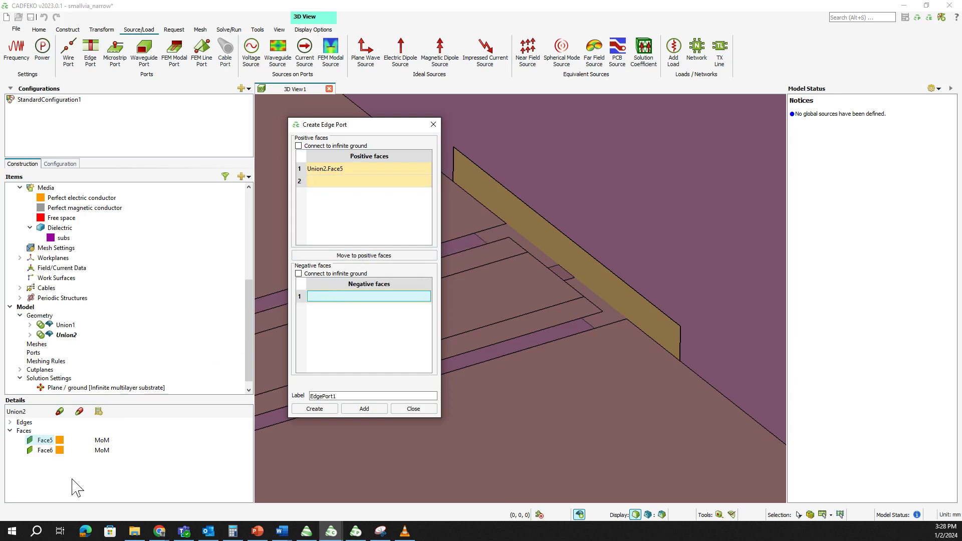
pyautogui.click(45, 450)
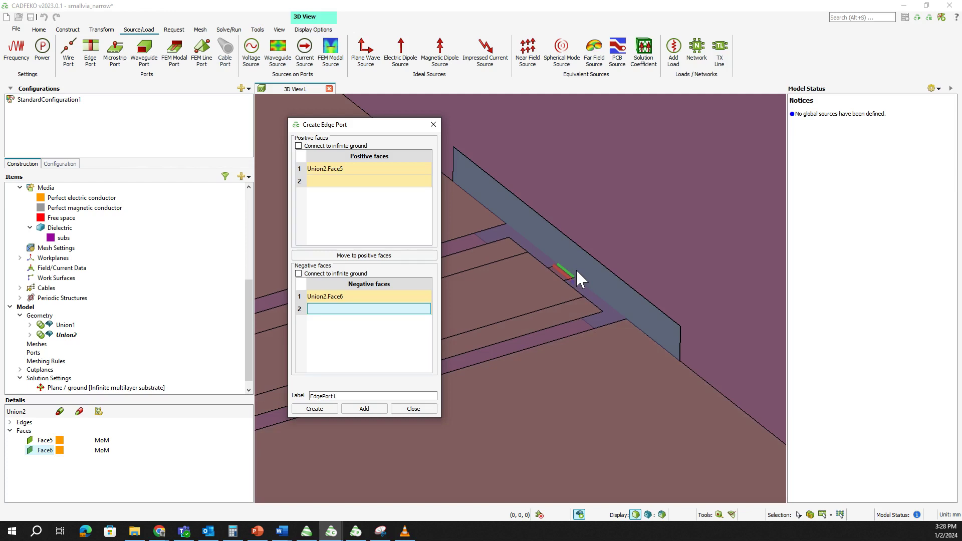
# - Swap the faces so Face6 is positive and Face5 negative, then create EdgePort1
pyautogui.click(334, 295)
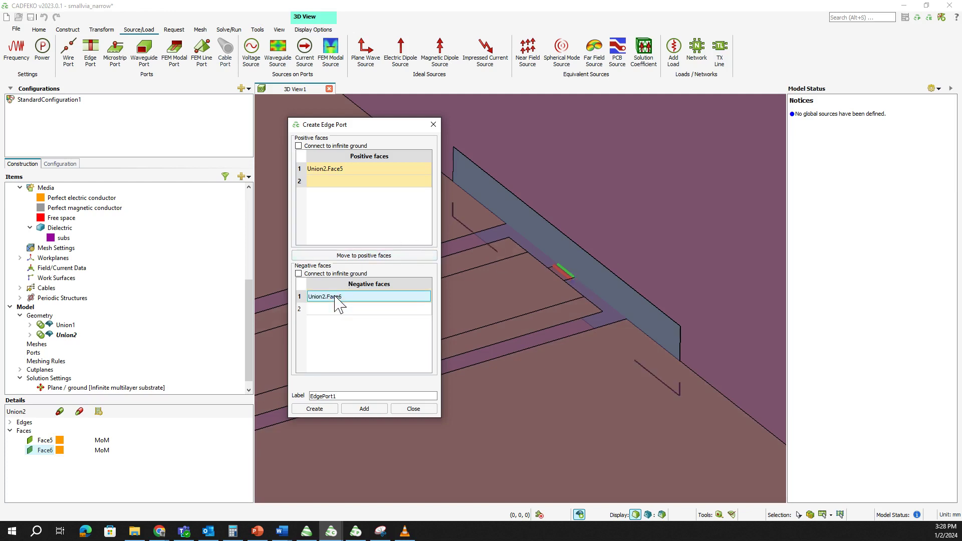
pyautogui.click(363, 256)
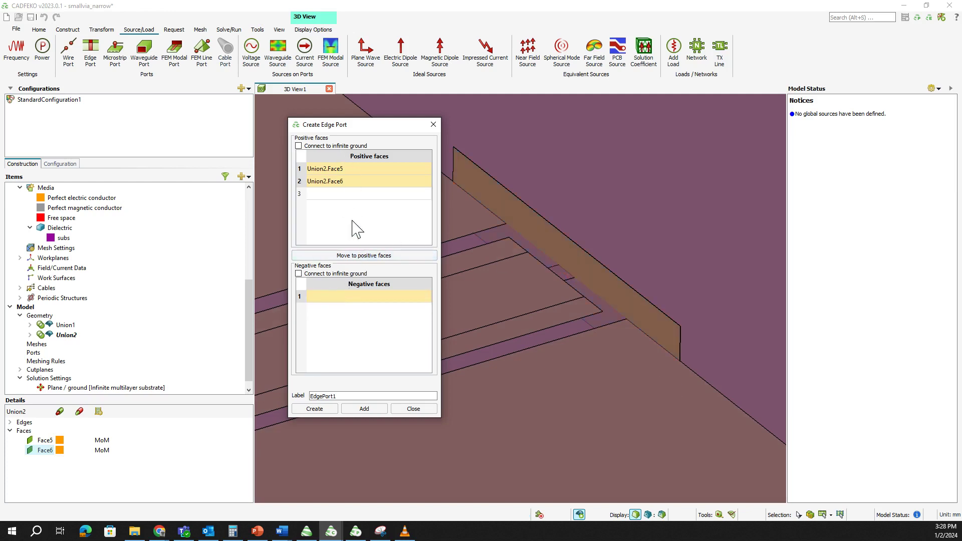
pyautogui.click(344, 169)
pyautogui.click(351, 255)
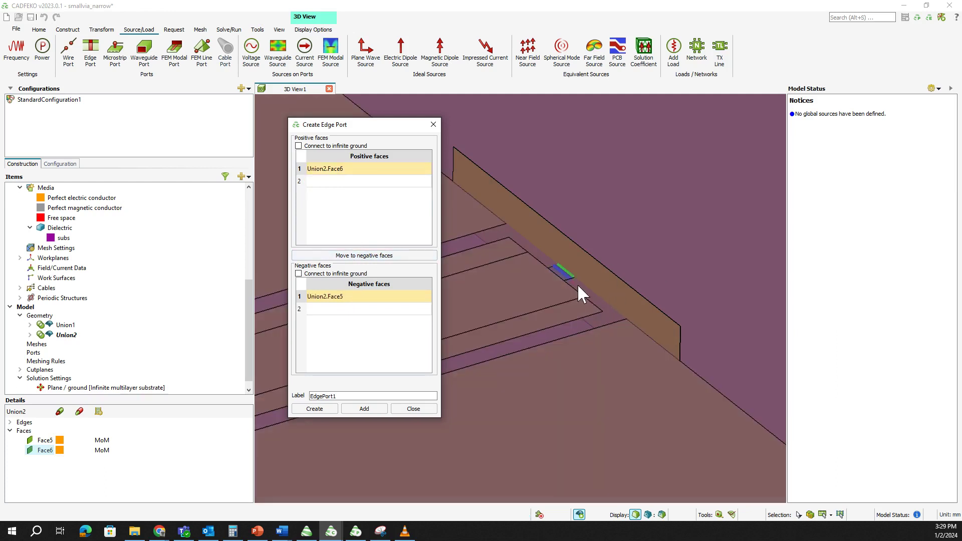
pyautogui.scroll(4, 578, 284)
pyautogui.scroll(1, 574, 267)
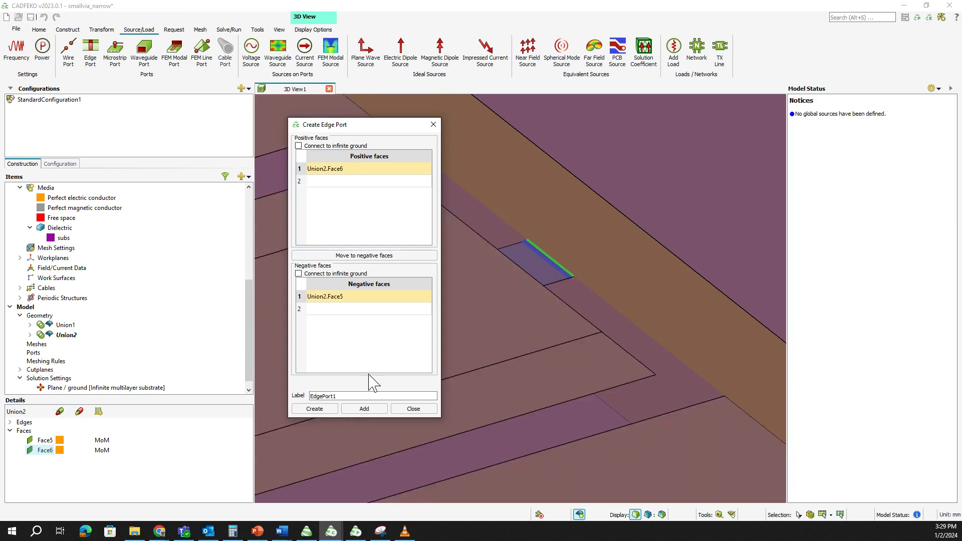
pyautogui.click(314, 409)
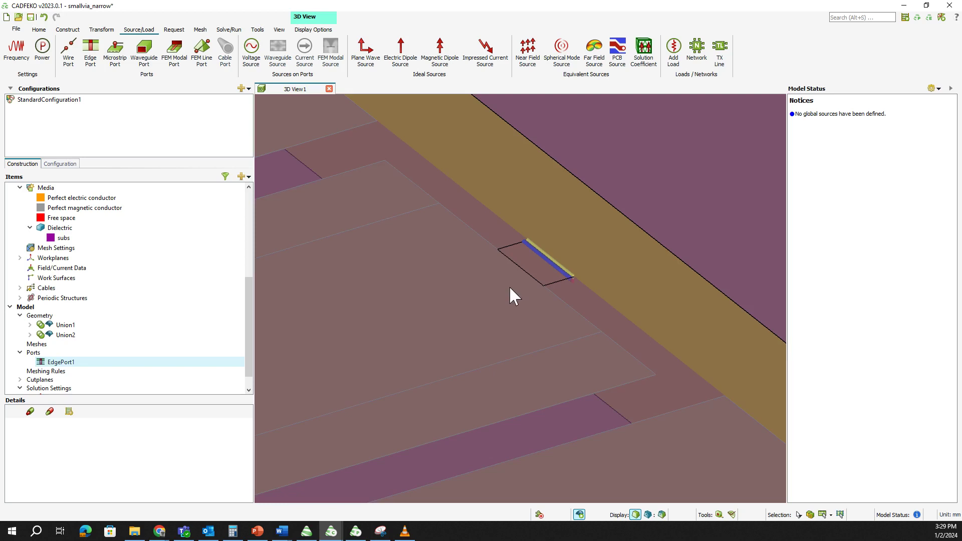
# - Switch to the smallvia_narrow_1 project window
pyautogui.scroll(-3, 516, 288)
pyautogui.moveTo(528, 278); pyautogui.dragTo(690, 198)
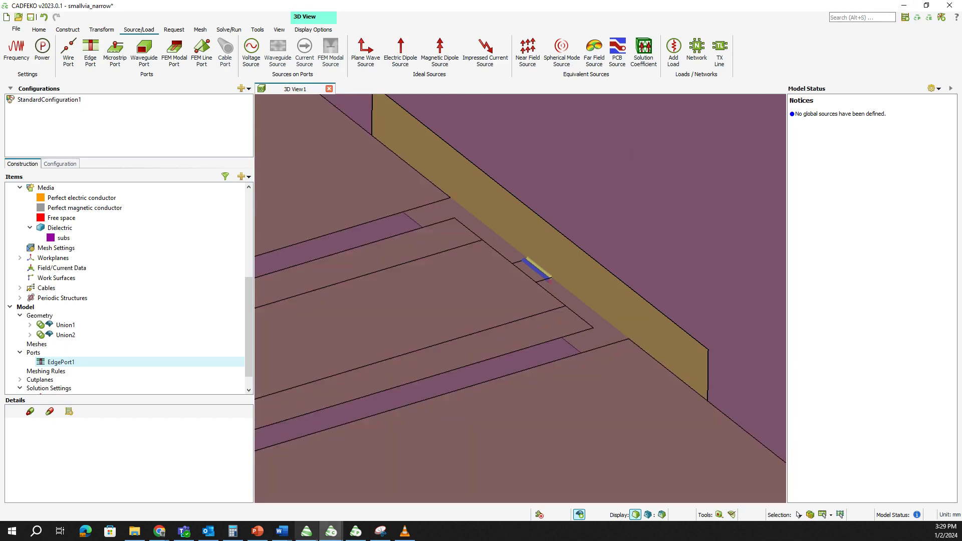
pyautogui.moveTo(334, 531)
pyautogui.click(391, 497)
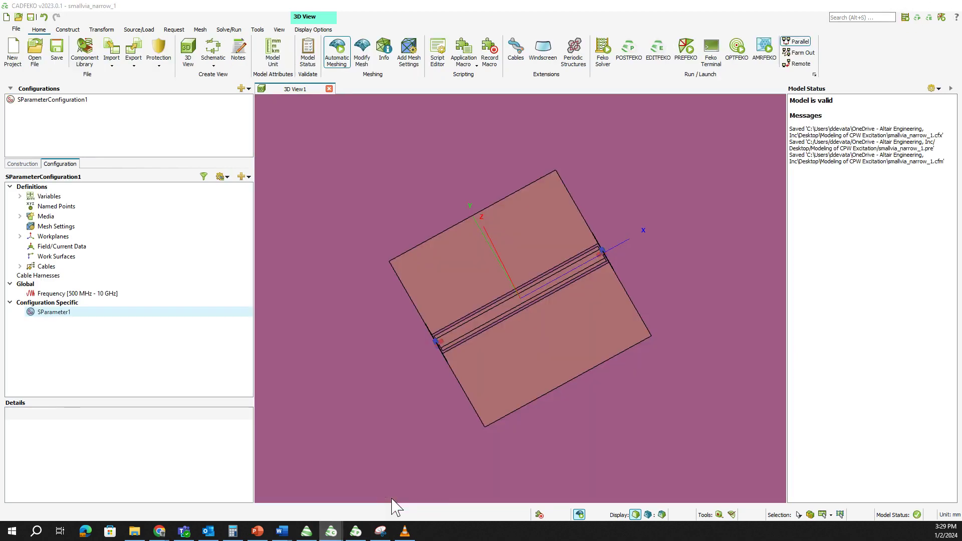
pyautogui.moveTo(590, 242)
pyautogui.mouseDown()
pyautogui.moveTo(701, 259)
pyautogui.moveTo(637, 207)
pyautogui.moveTo(652, 346)
pyautogui.moveTo(603, 244)
pyautogui.mouseUp()
pyautogui.scroll(5, 597, 255)
pyautogui.moveTo(502, 313); pyautogui.dragTo(674, 263)
pyautogui.scroll(-5, 606, 277)
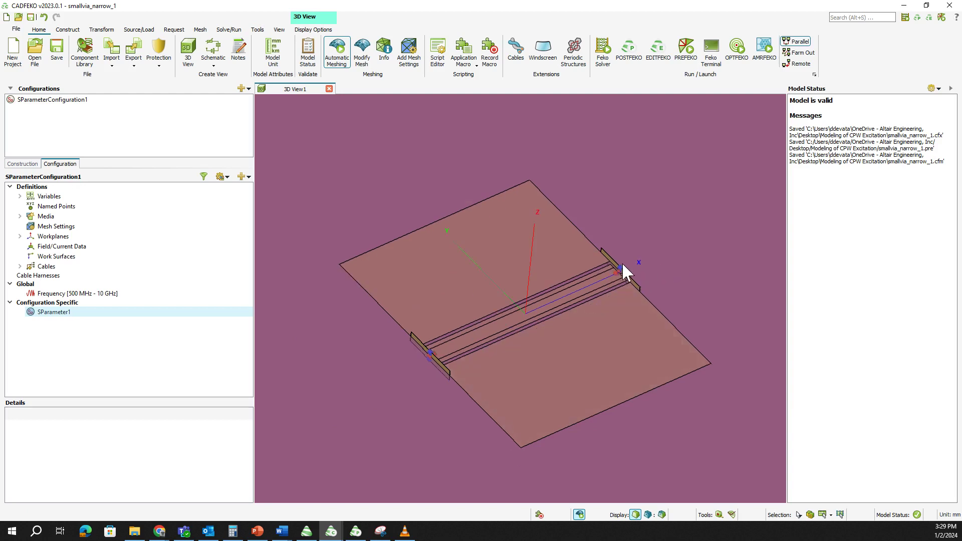
pyautogui.scroll(-4, 631, 299)
pyautogui.moveTo(644, 305); pyautogui.dragTo(701, 326)
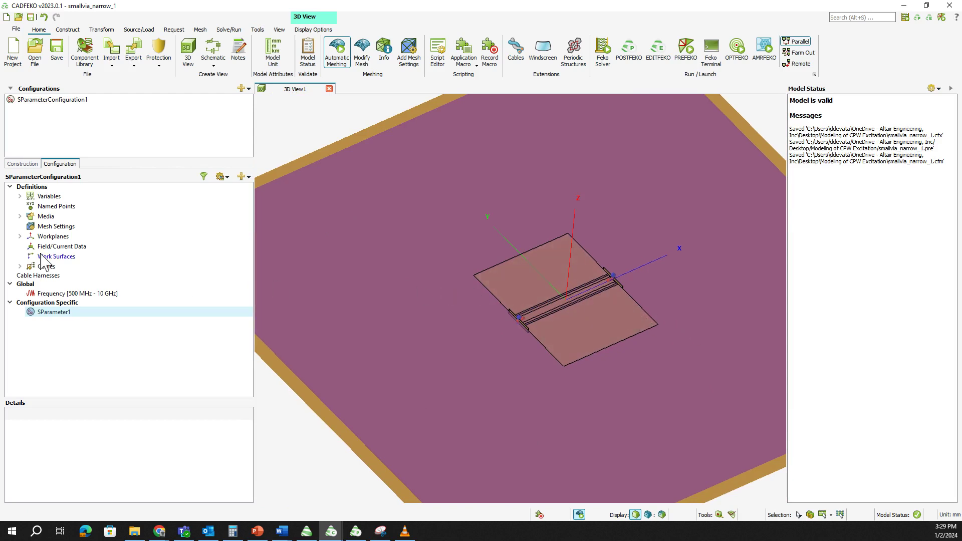
pyautogui.click(19, 216)
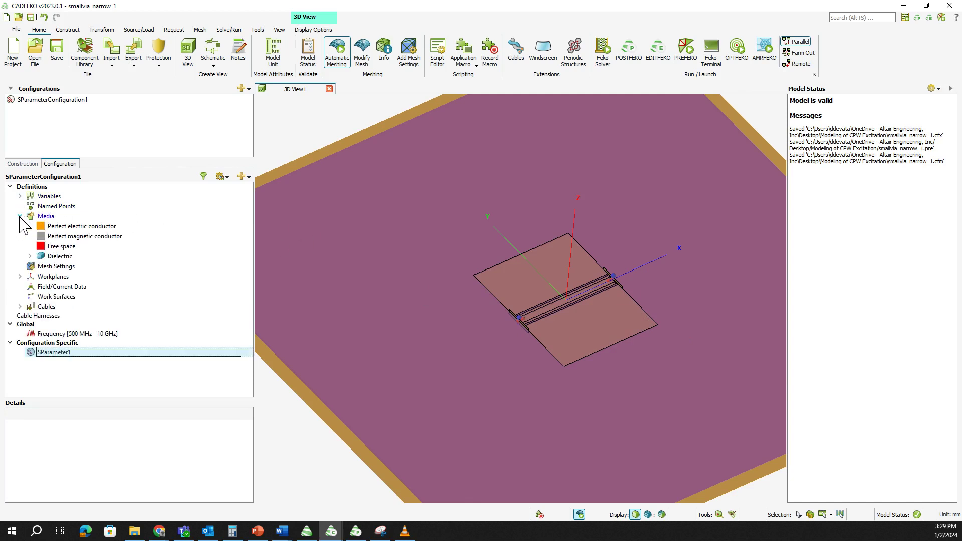
# - Check the subs dielectric properties and confirm the variable H is 0.8
pyautogui.click(30, 256)
pyautogui.doubleClick(64, 266)
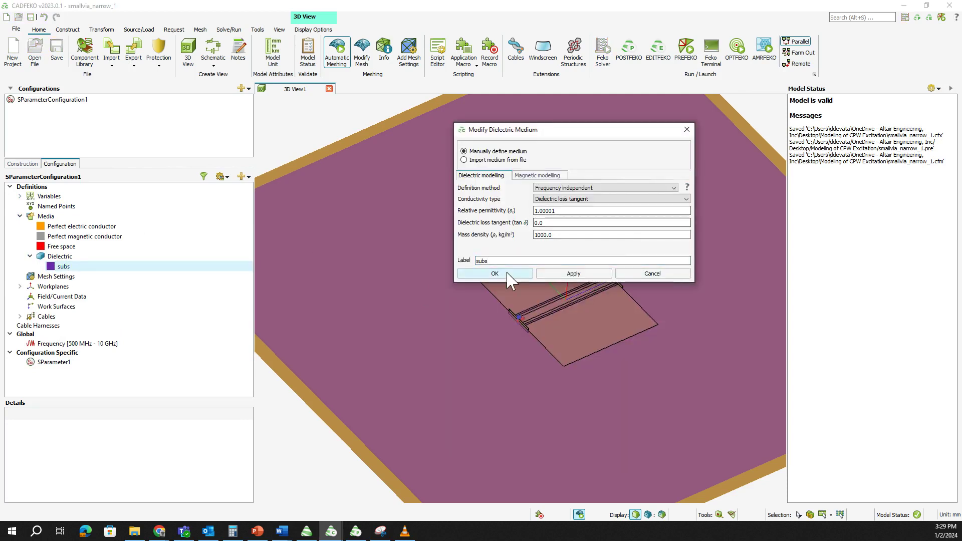
pyautogui.click(494, 273)
pyautogui.click(21, 196)
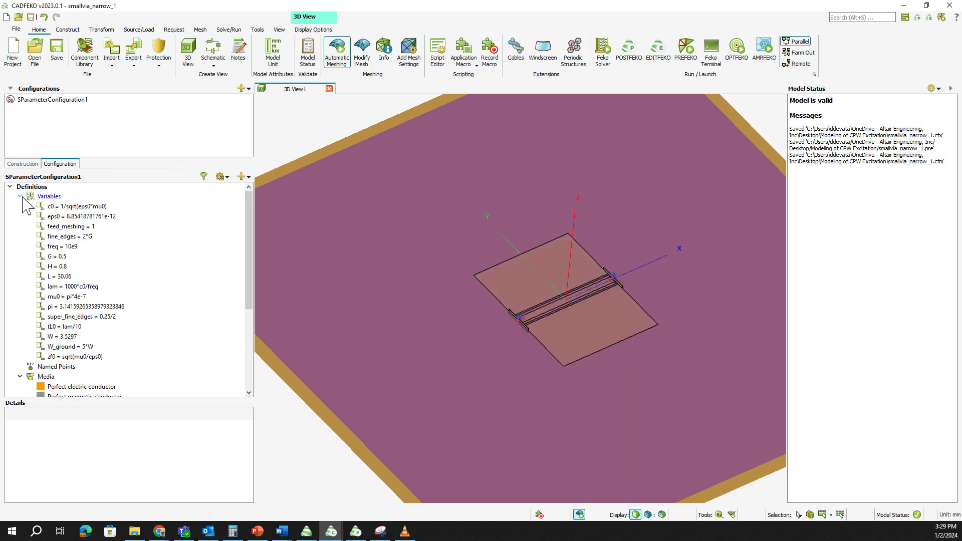
pyautogui.doubleClick(58, 266)
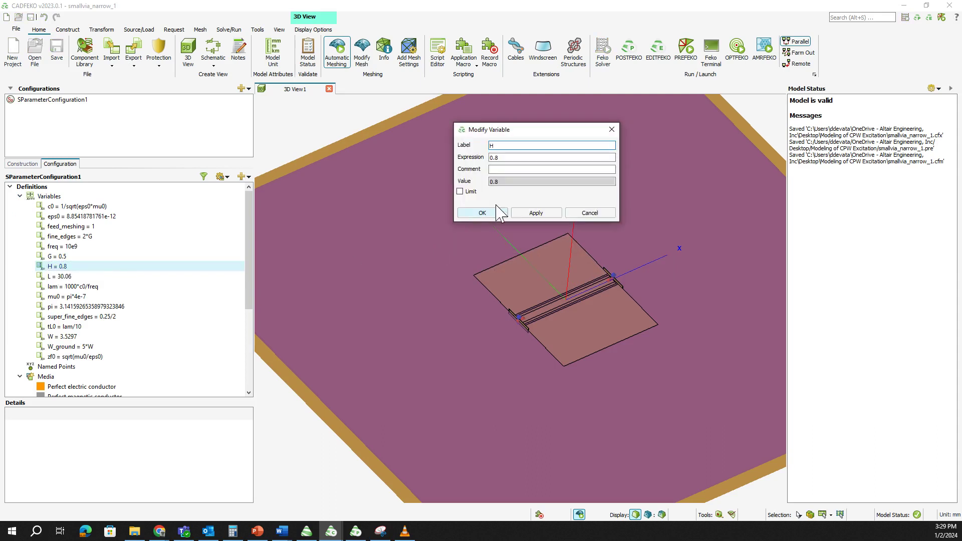
pyautogui.click(591, 212)
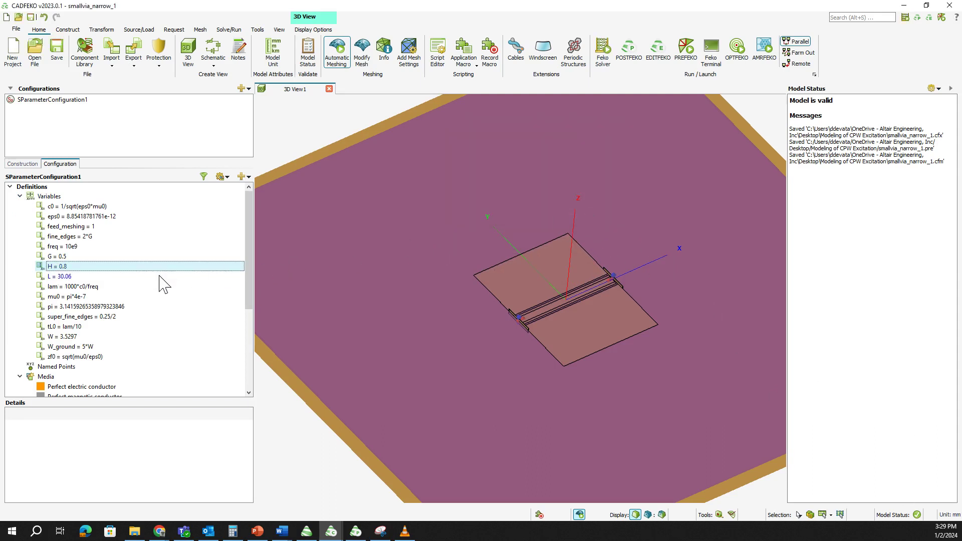
# - Open the Plane / ground settings under Solution Settings in the Construction tree
pyautogui.scroll(-5, 161, 281)
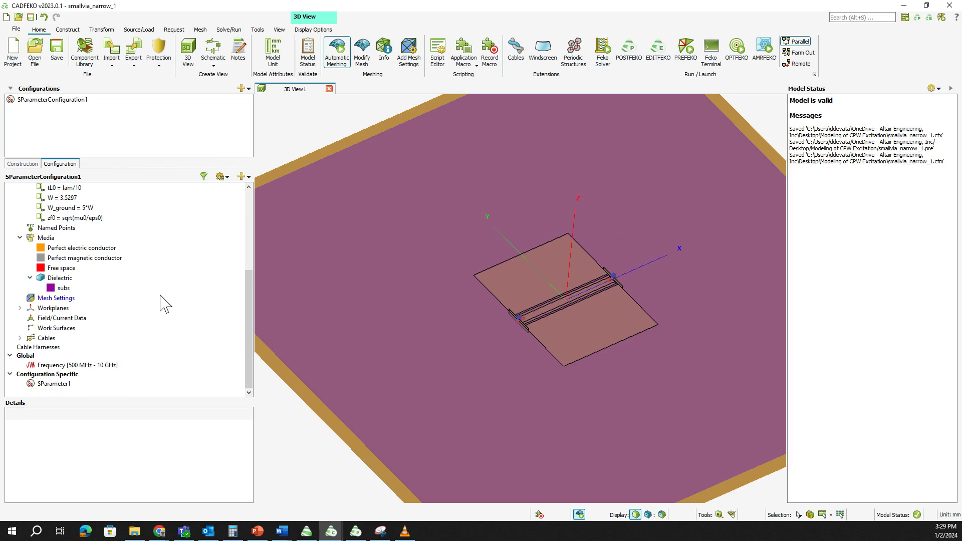
pyautogui.click(23, 165)
pyautogui.scroll(-10, 123, 272)
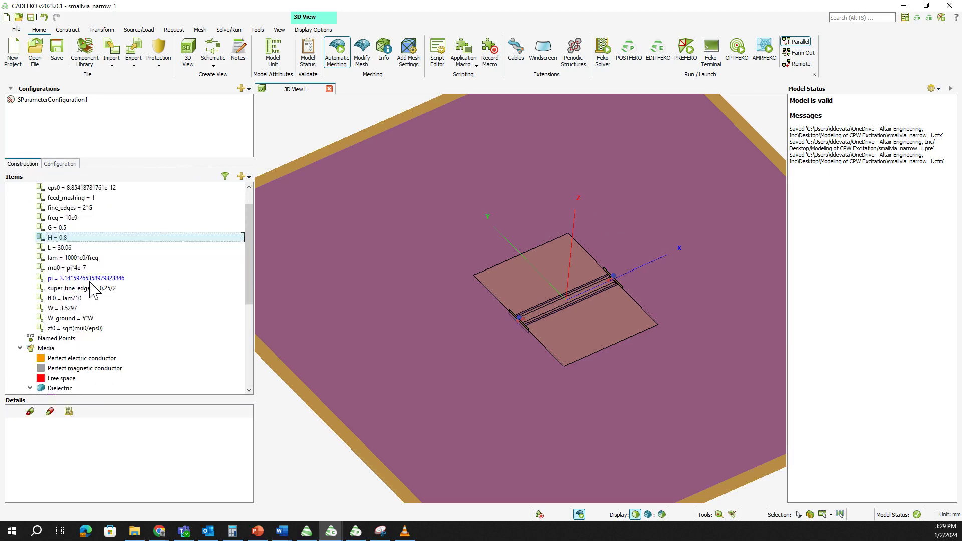
pyautogui.doubleClick(86, 378)
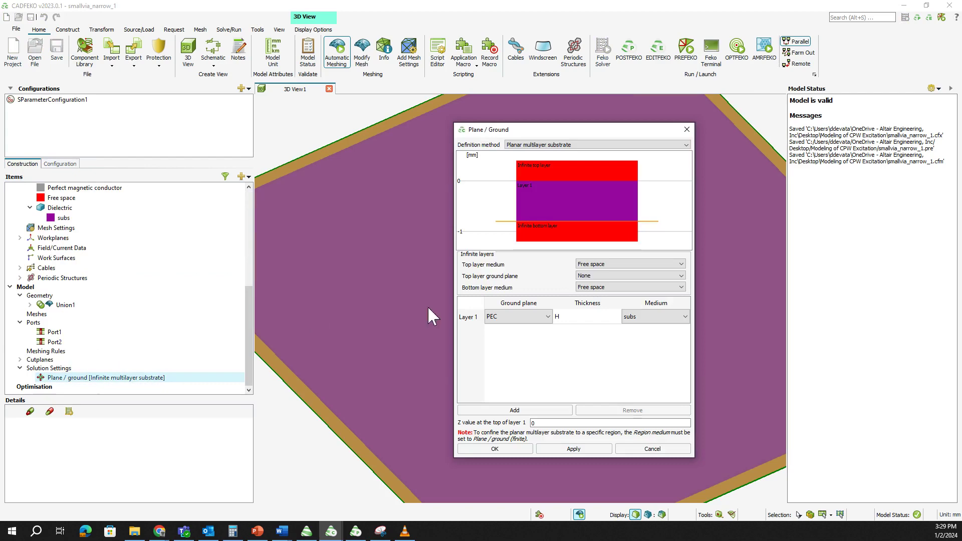
# - Confirm Plane / ground as an infinite substrate: one subs layer of thickness H over PEC
pyautogui.moveTo(549, 129); pyautogui.dragTo(184, 109)
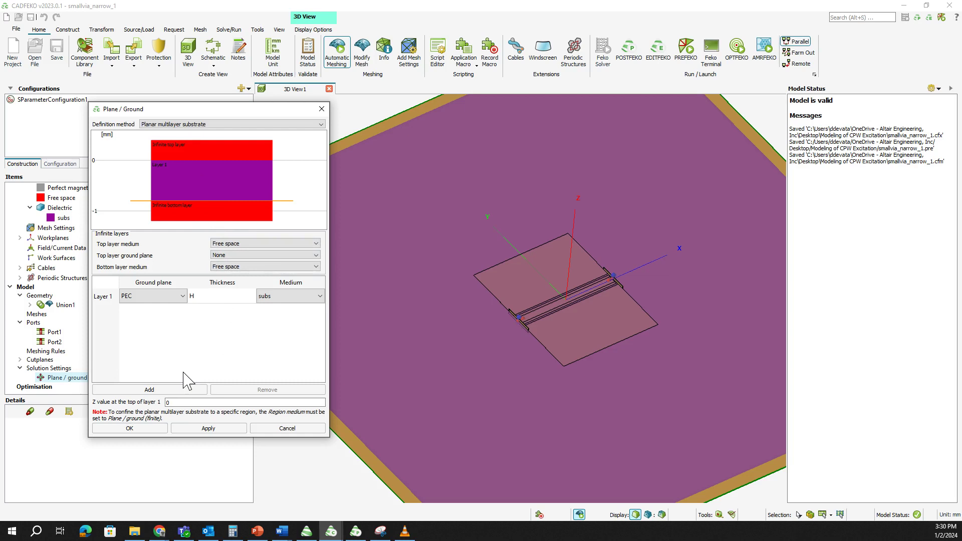
pyautogui.click(134, 430)
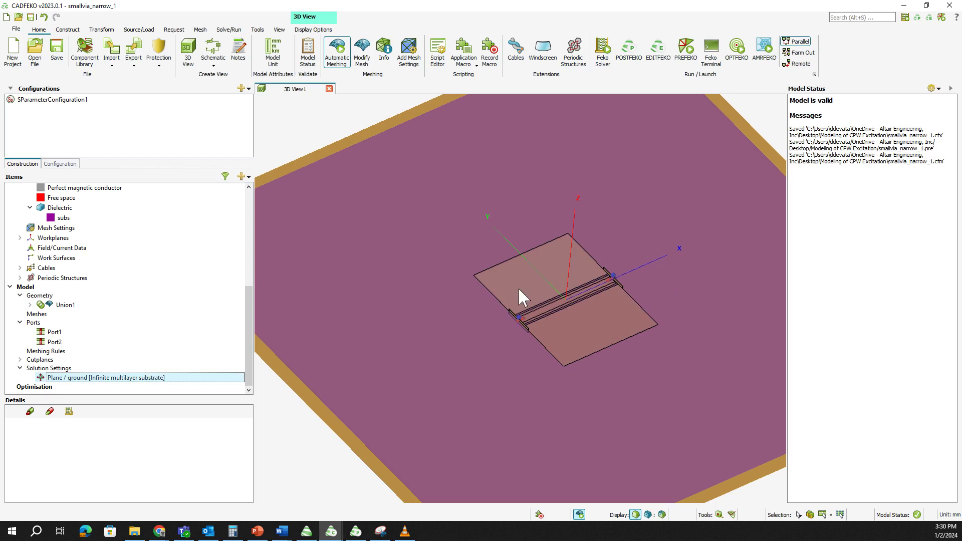
# - View the 500 MHz–10 GHz global frequency of SParameterConfiguration1 in the Configuration tree
pyautogui.scroll(10, 590, 253)
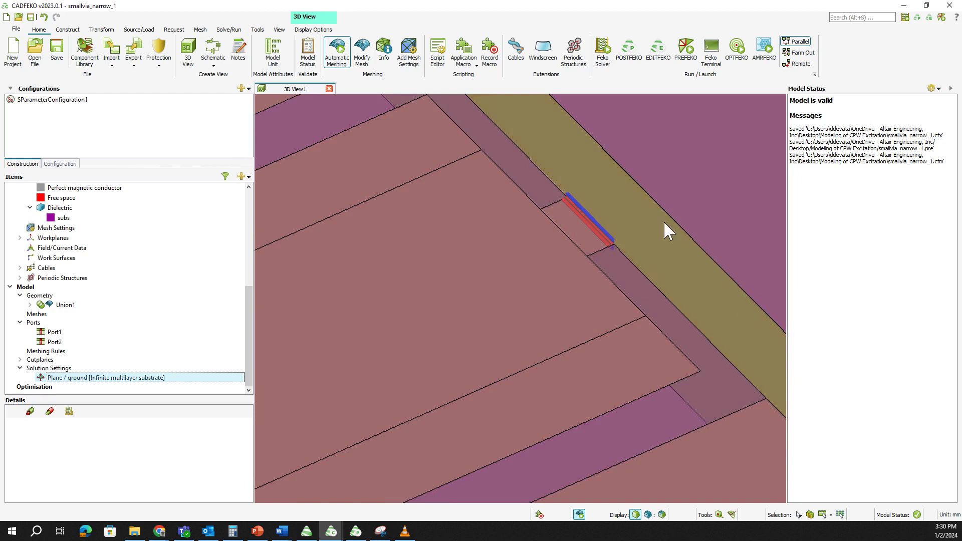
pyautogui.scroll(-3, 663, 221)
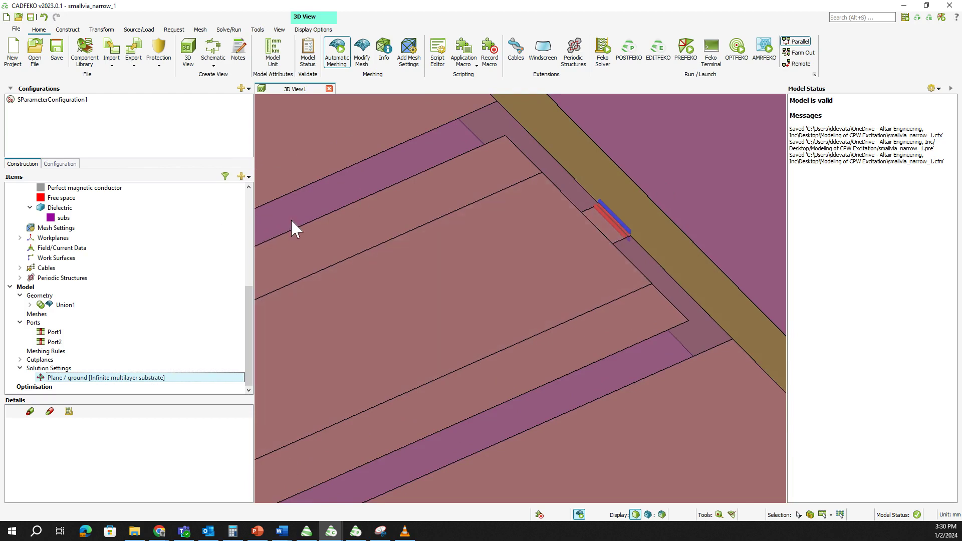
pyautogui.click(60, 164)
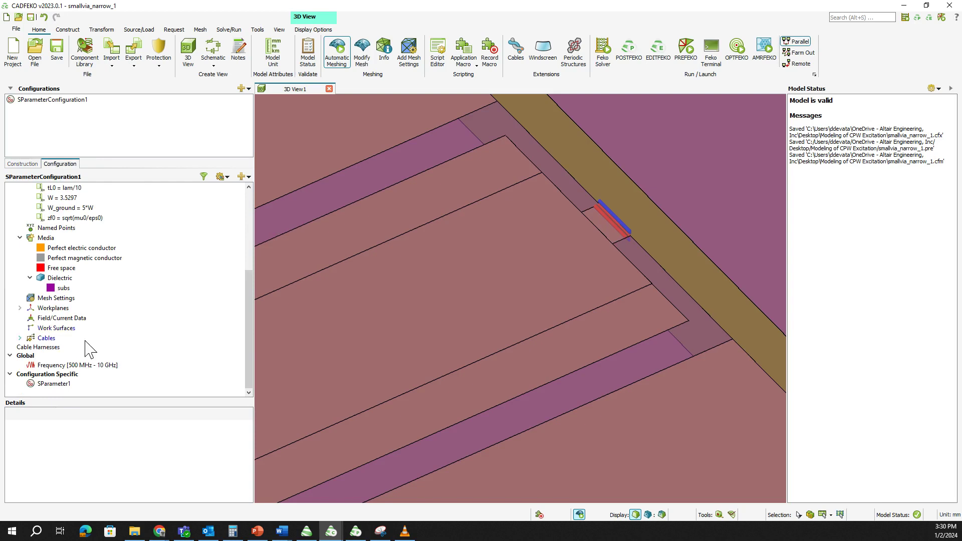
pyautogui.click(93, 366)
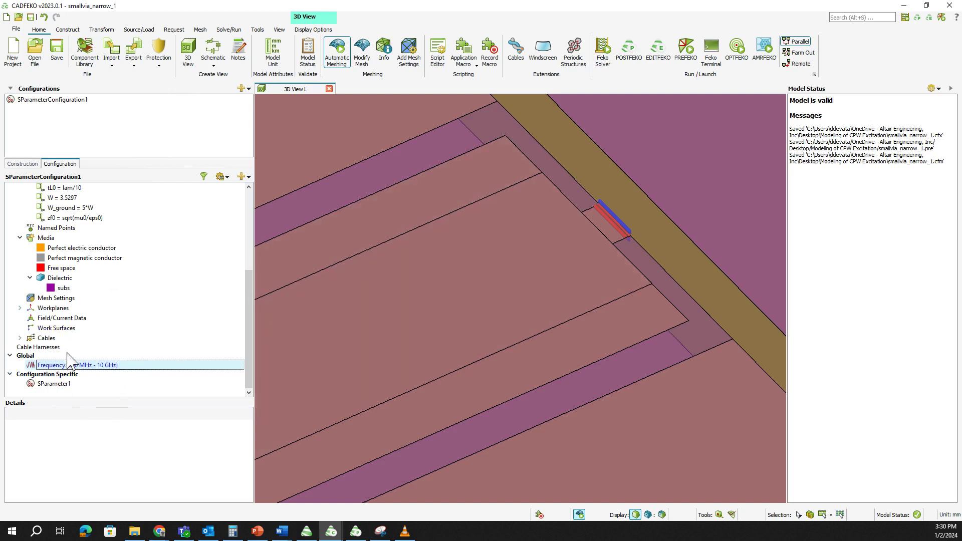
pyautogui.click(47, 384)
pyautogui.doubleClick(47, 385)
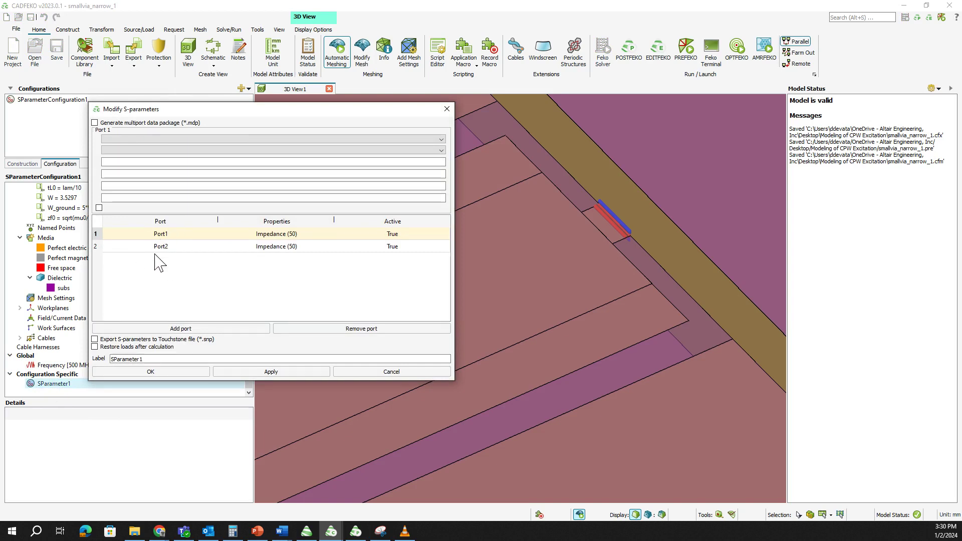
pyautogui.click(377, 372)
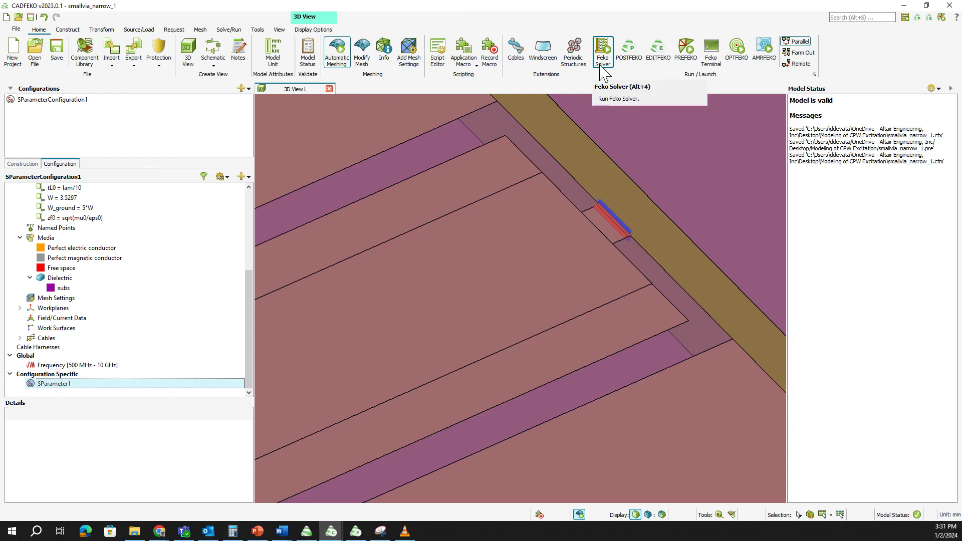
# - Switch to POSTFEKO's S1,1 dB graph showing the deep dip near 4.6 GHz
pyautogui.click(351, 532)
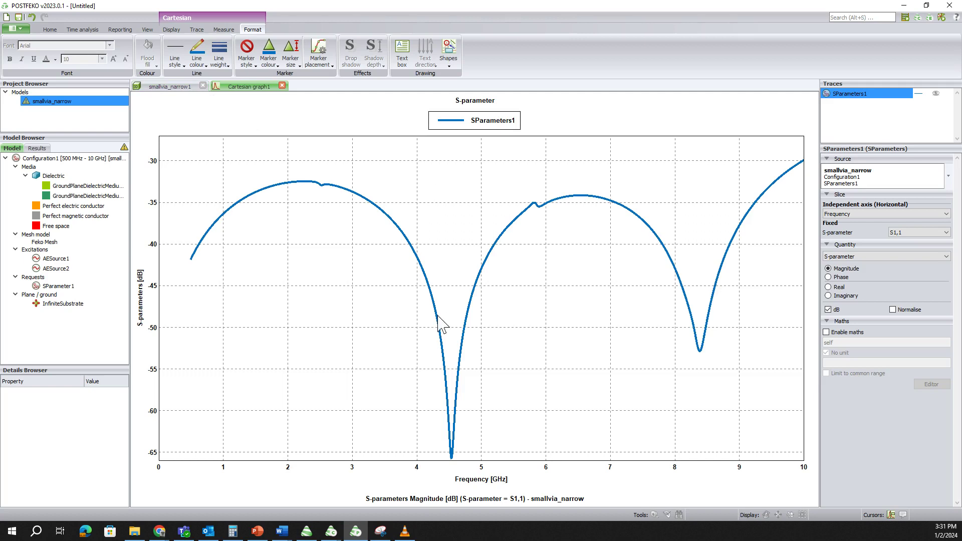
# - Open the Feko User Guide PDF from the Altair Feko launcher's Documentation section
pyautogui.click(306, 530)
pyautogui.click(256, 71)
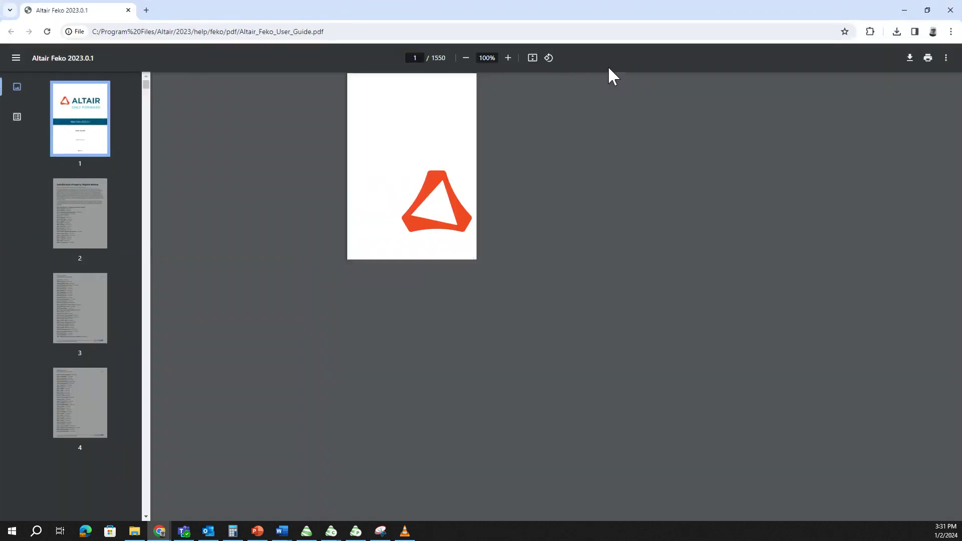
# - Maximize the Feko User Guide, expand Introduction to Feko and CADFEKO in its outline, and jump to 2.24 Ports
pyautogui.click(605, 63)
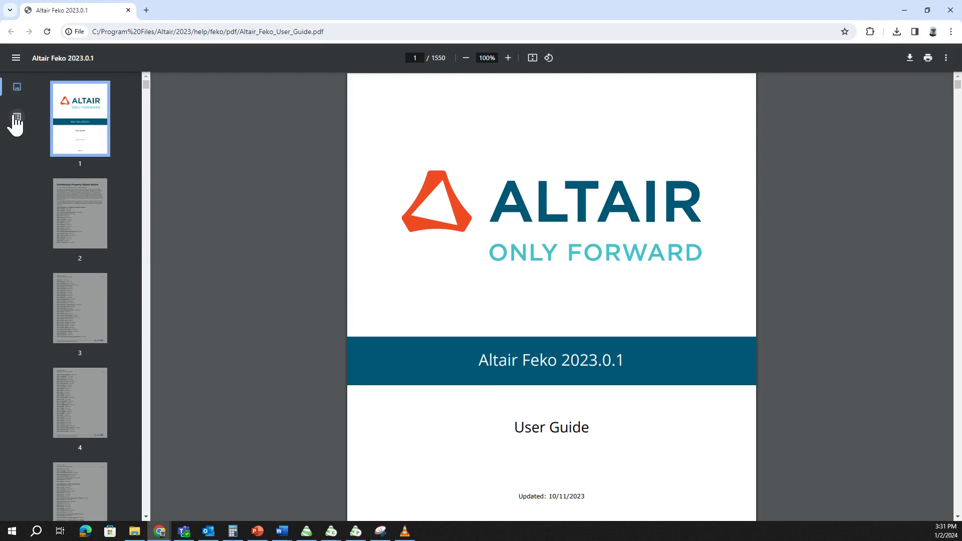
pyautogui.click(17, 117)
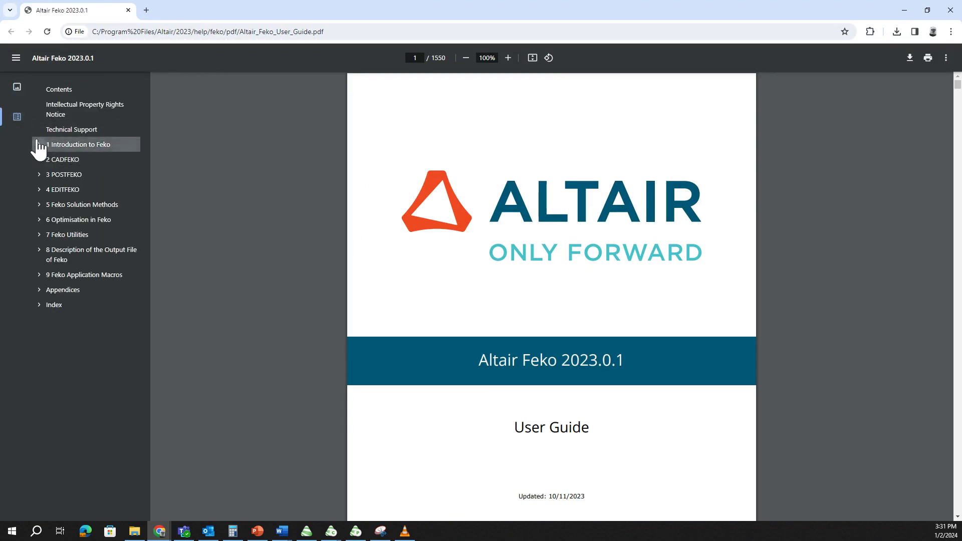
pyautogui.click(39, 145)
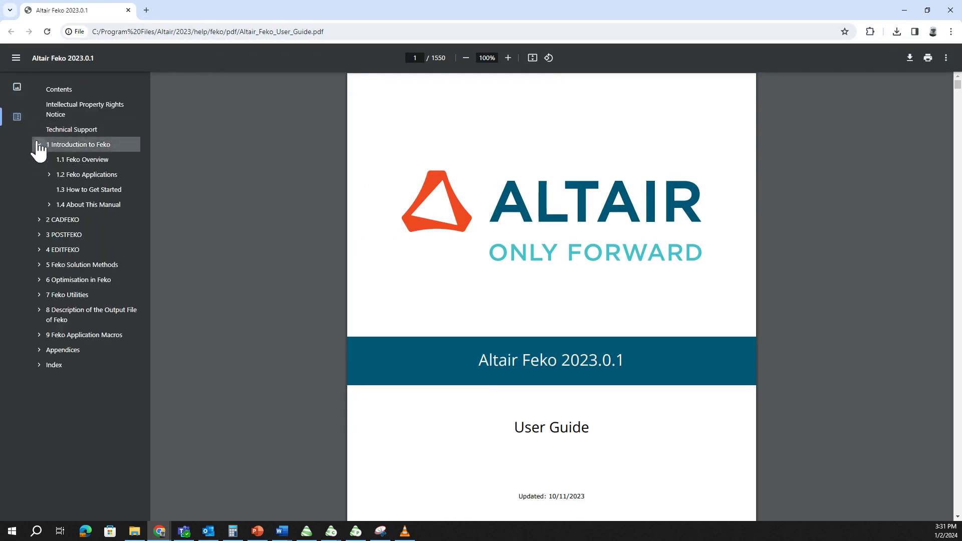
pyautogui.click(38, 220)
pyautogui.scroll(-3, 50, 265)
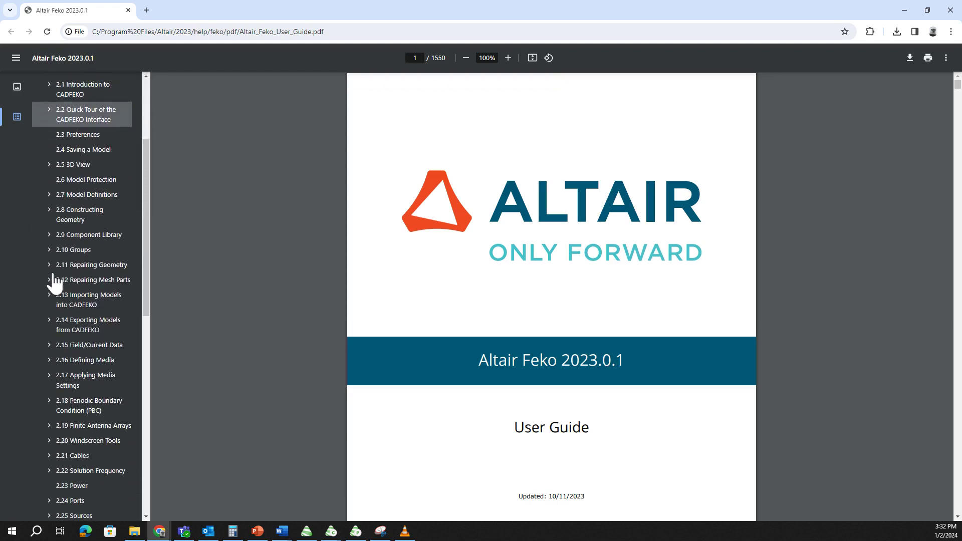
pyautogui.scroll(-1, 54, 276)
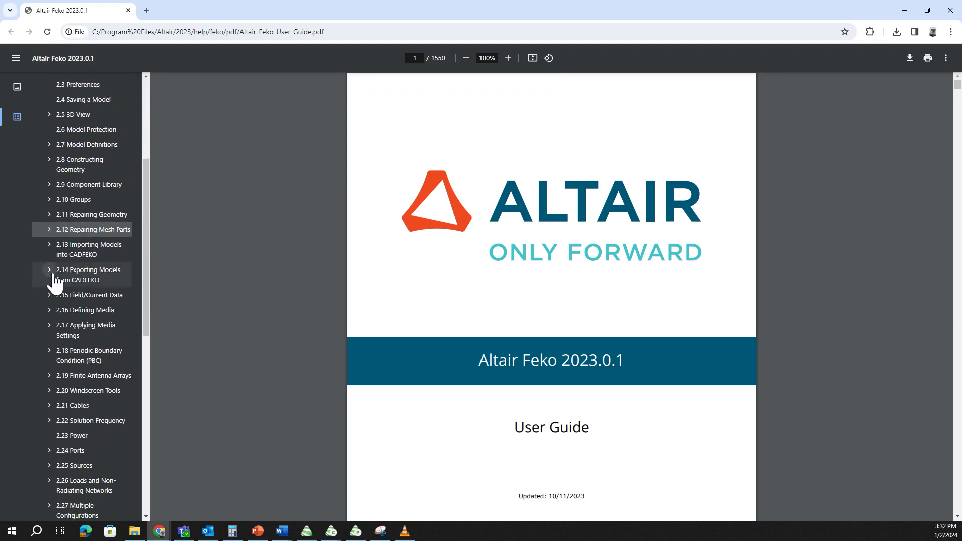
pyautogui.click(78, 454)
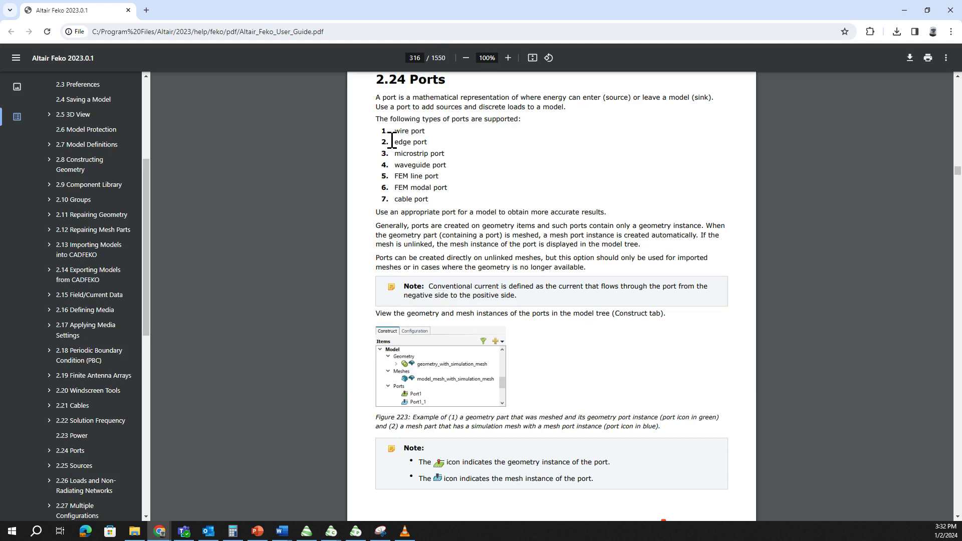
# - Highlight the edge port entry in the list of supported port types, then clear the selection
pyautogui.moveTo(392, 143); pyautogui.dragTo(417, 150)
pyautogui.moveTo(423, 138); pyautogui.dragTo(453, 151)
pyautogui.click(454, 151)
# - Scroll through 2.24.2 Edge Ports to the Creating an Edge Port instructions on page 320
pyautogui.scroll(-7, 466, 165)
pyautogui.scroll(-20, 476, 168)
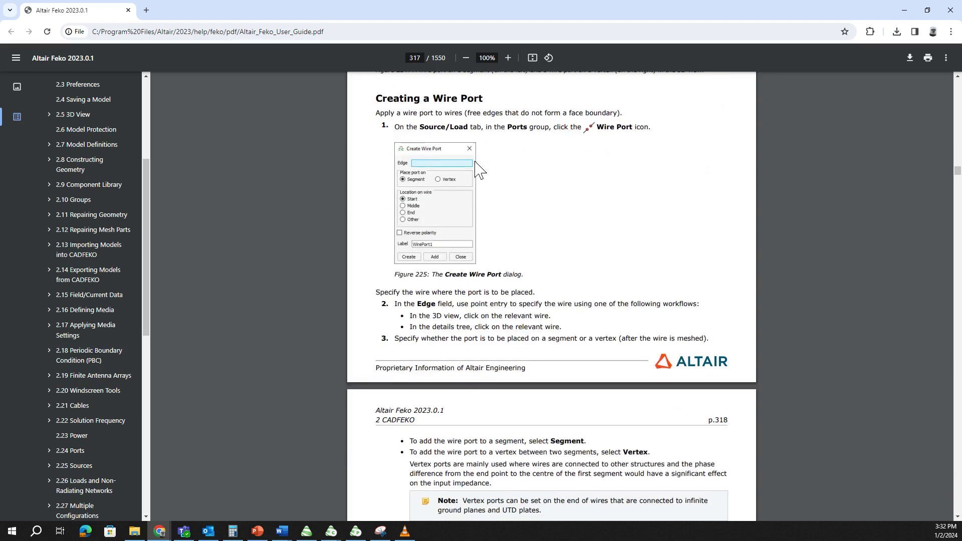
pyautogui.scroll(-9, 477, 168)
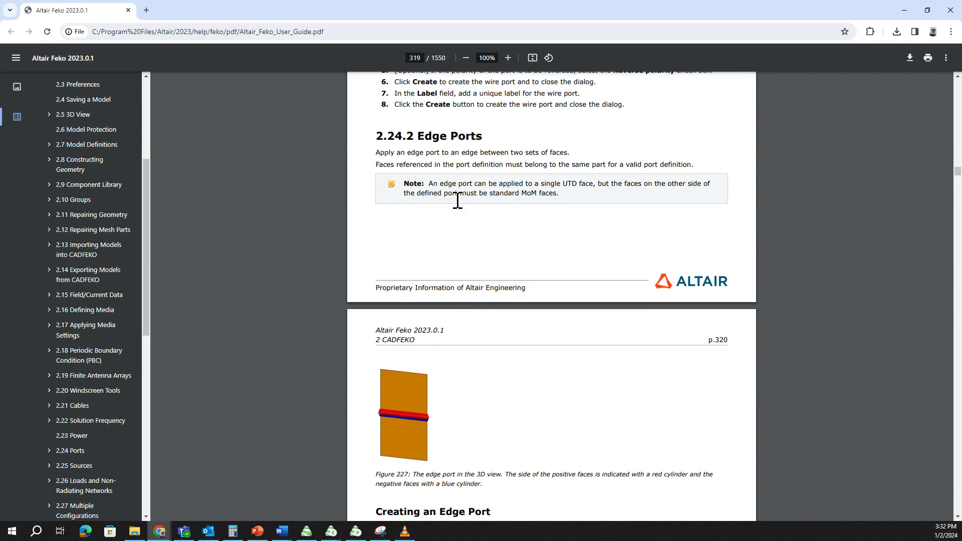
pyautogui.scroll(-2, 447, 321)
pyautogui.scroll(-2, 447, 317)
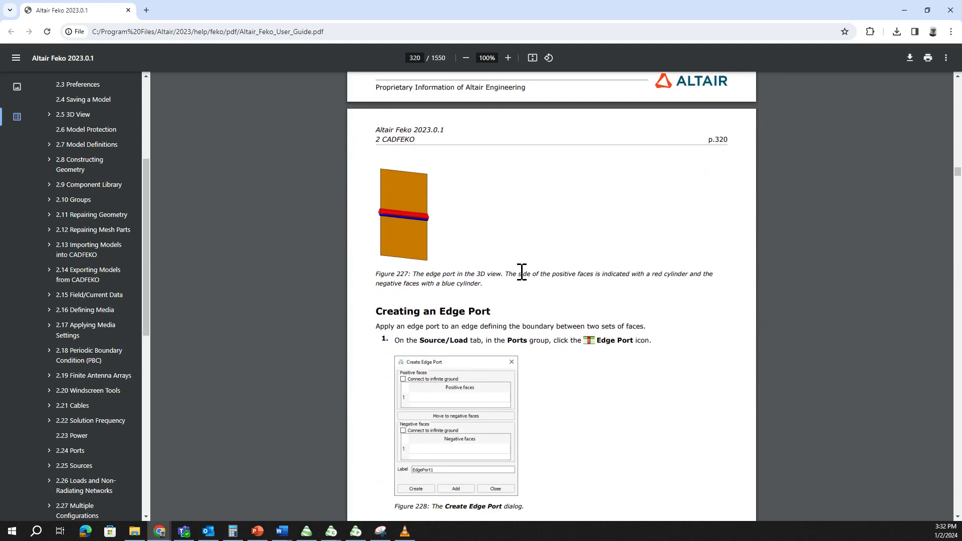
pyautogui.scroll(-2, 521, 273)
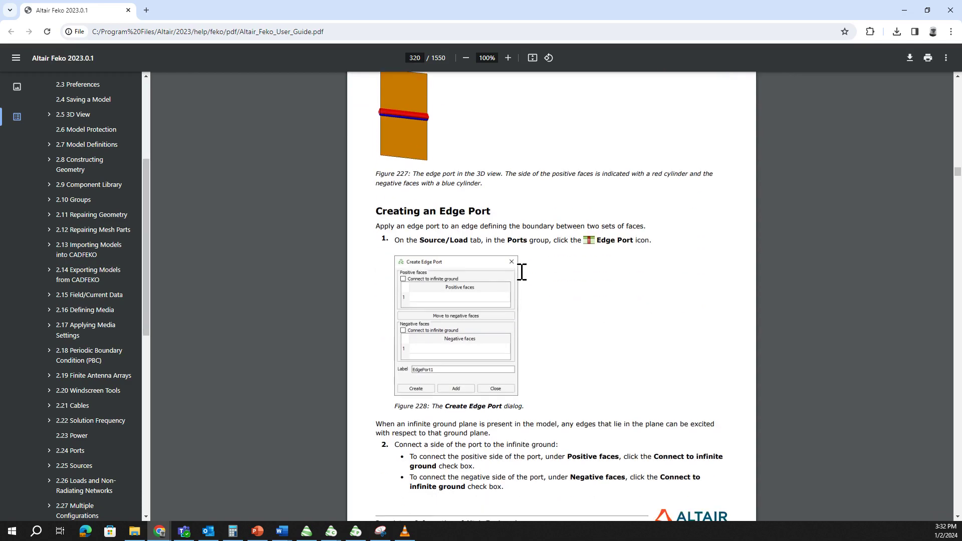
pyautogui.scroll(2, 521, 272)
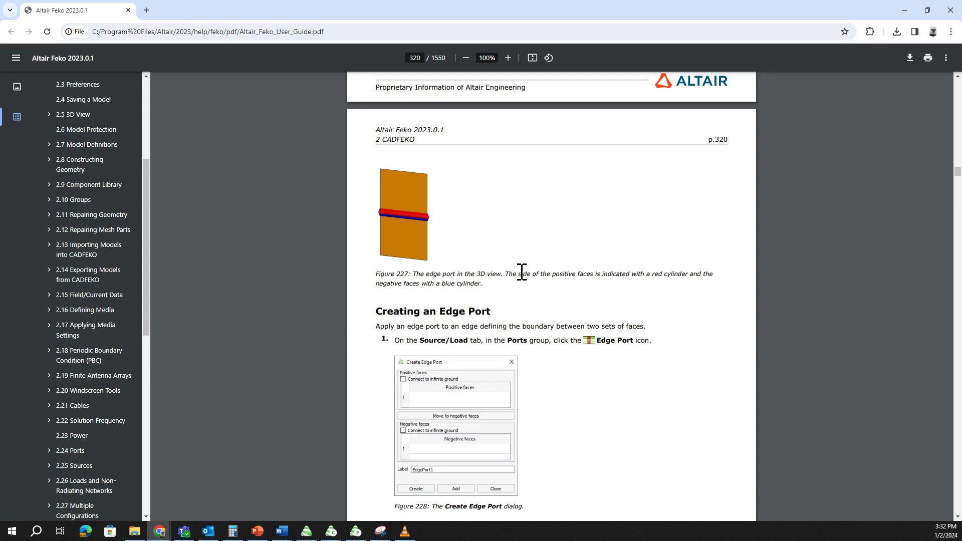
# - Find 'Grounded Coplanar Waveguide' in the guide (A-2.2, page 1358), then minimize Chrome
pyautogui.click(17, 88)
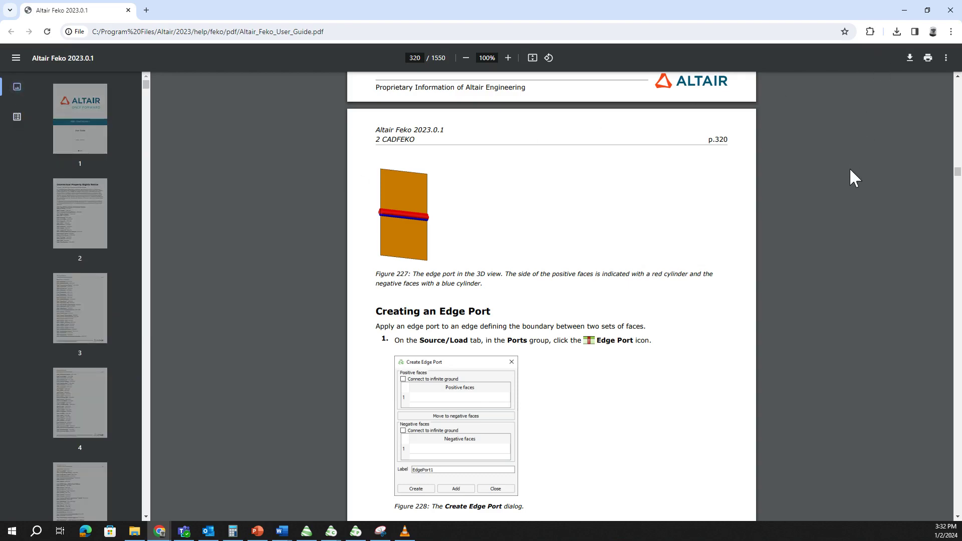
pyautogui.hotkey('ctrl', 'f')
pyautogui.press('Return')
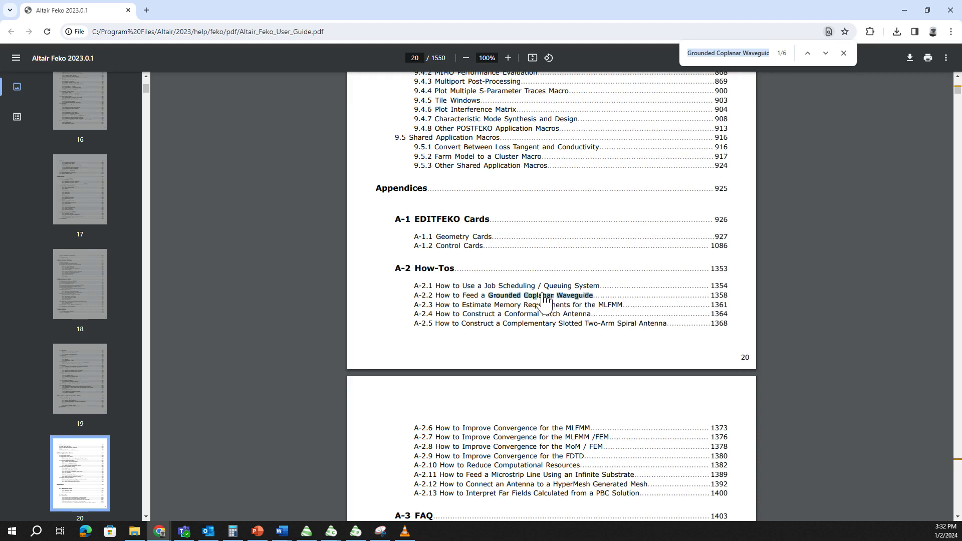
pyautogui.click(905, 10)
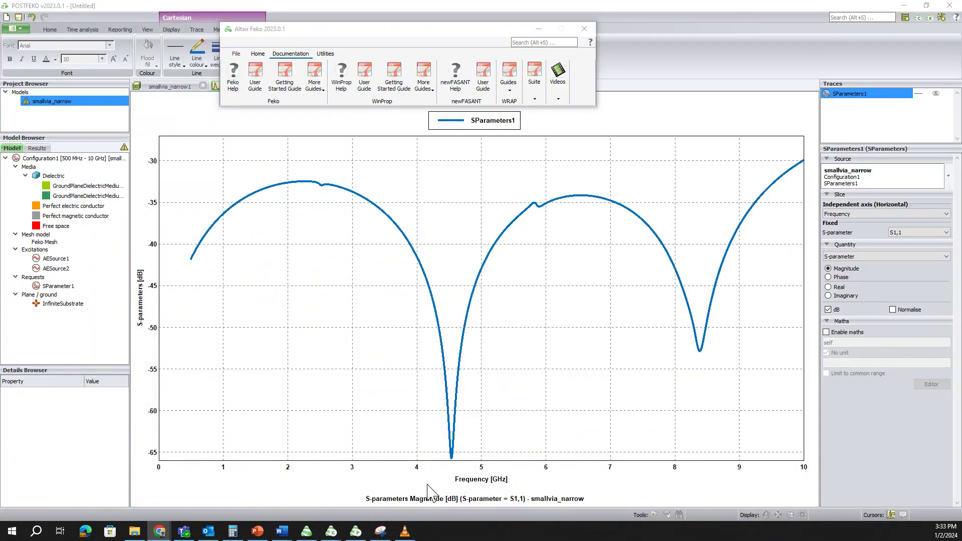
# - Bring up PowerPoint and present slide 5, 'Reflection Coefficient of GCPW', as a full-screen slide show
pyautogui.click(257, 531)
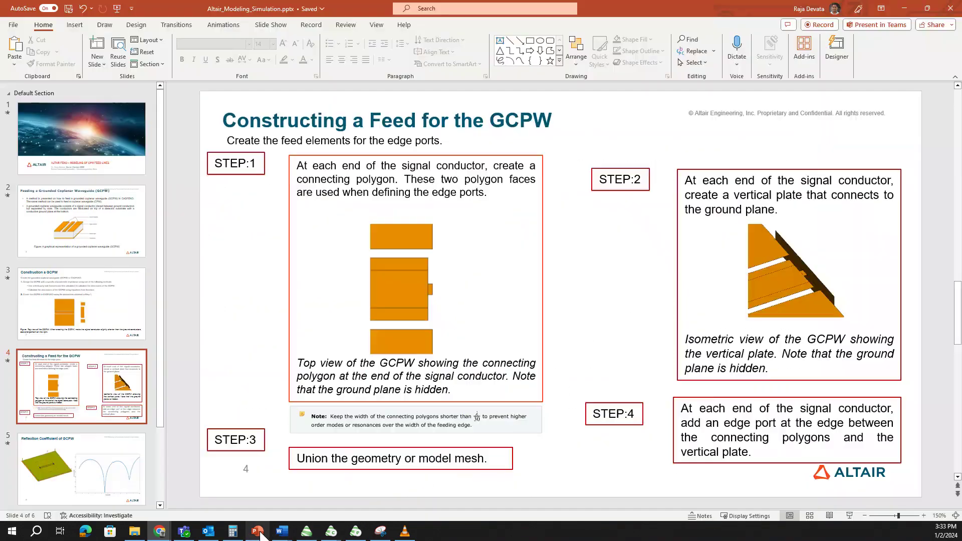
pyautogui.click(854, 517)
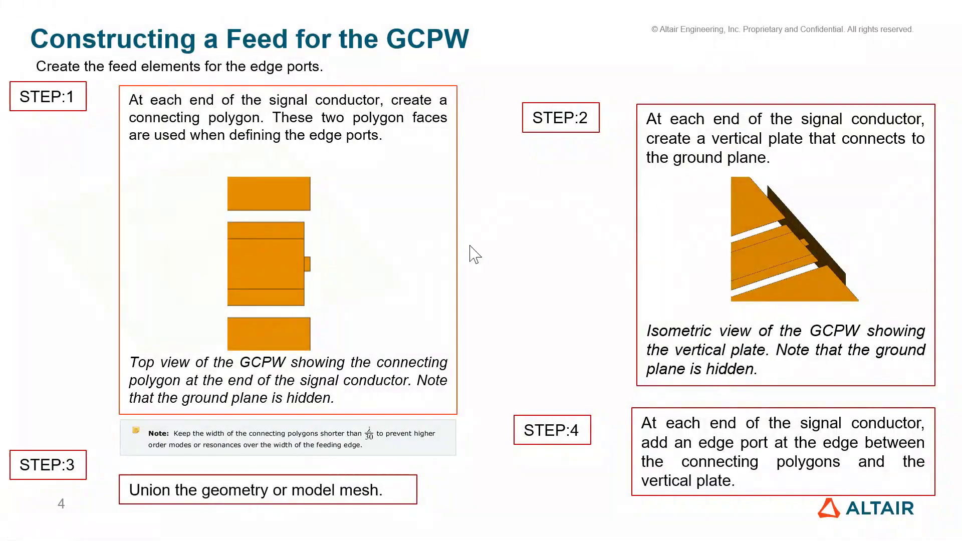
pyautogui.click(470, 245)
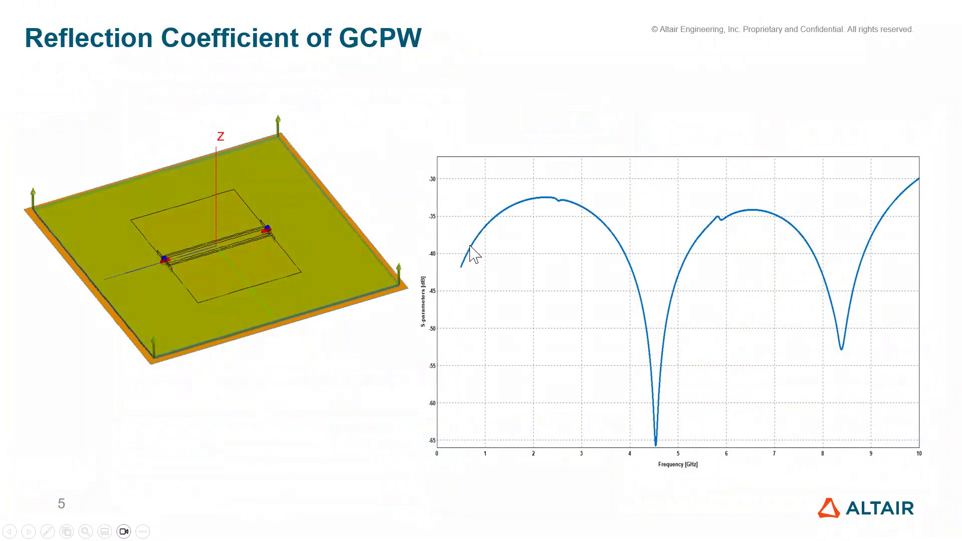